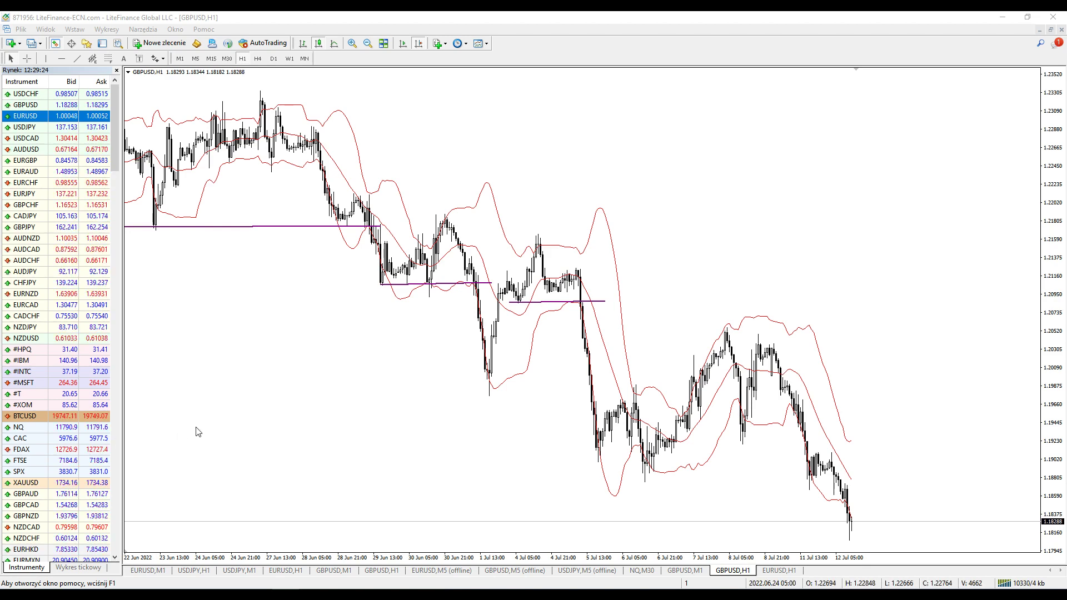
# Sketch an upper, middle and lower Bollinger band as three red freehand lines in empty space above the GBPUSD H1 candles
pyautogui.moveTo(1052, 205); pyautogui.dragTo(1042, 334)
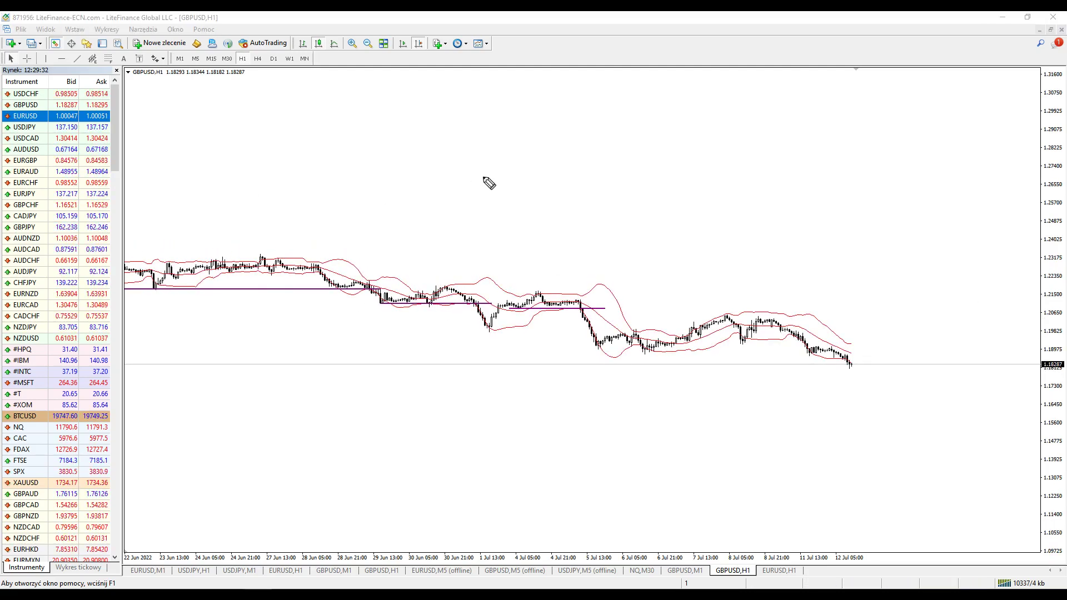
pyautogui.moveTo(471, 144); pyautogui.dragTo(549, 135)
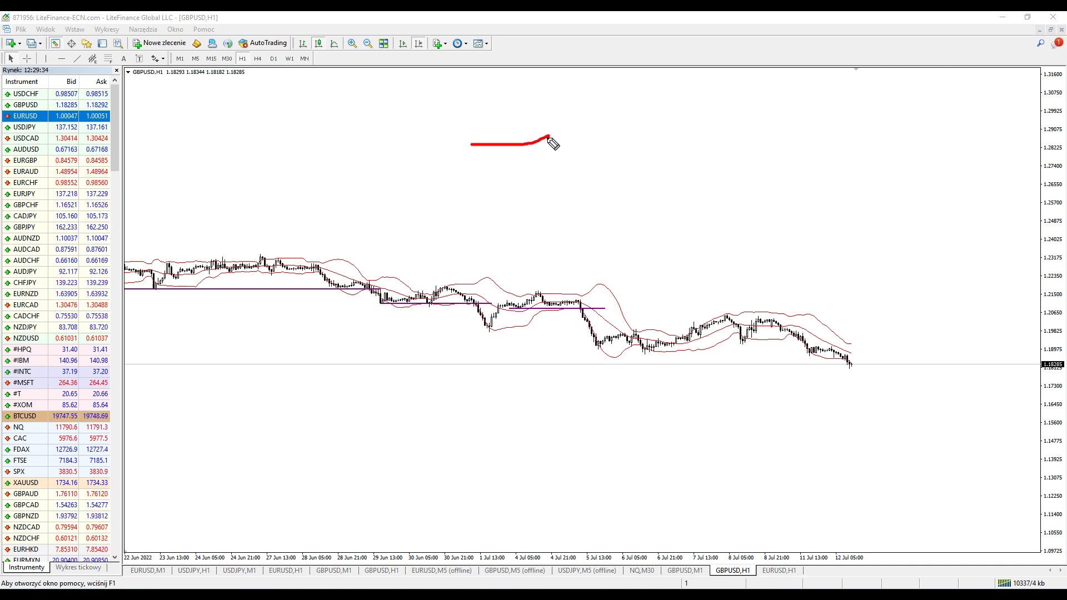
pyautogui.moveTo(475, 192)
pyautogui.mouseDown()
pyautogui.moveTo(514, 198)
pyautogui.moveTo(543, 221)
pyautogui.mouseUp()
pyautogui.moveTo(483, 173); pyautogui.dragTo(537, 177)
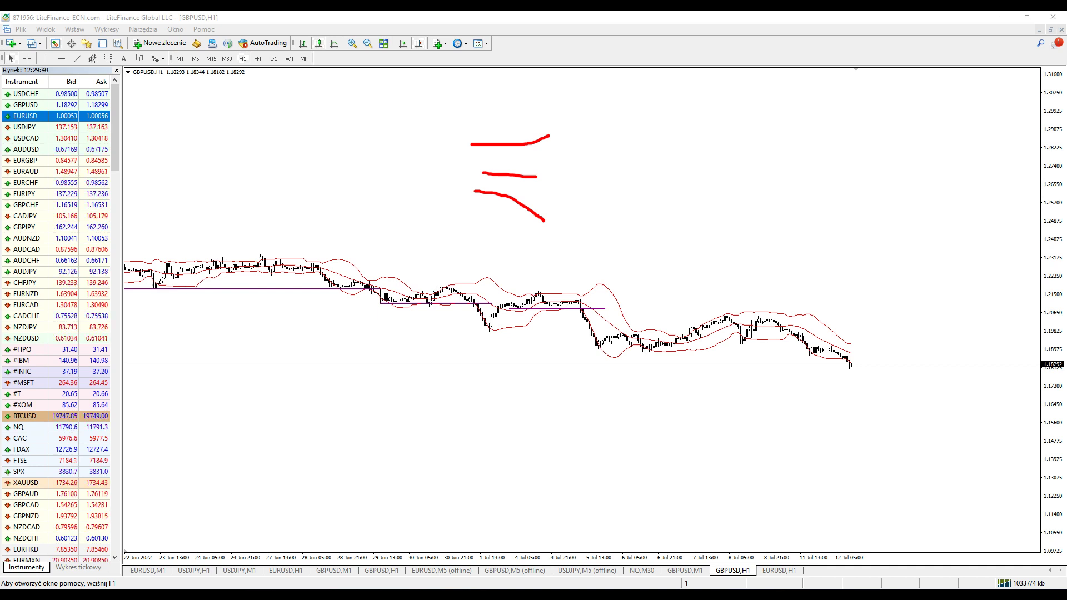
# Sketch a candle box with a downward arrow at the upper band and one with an upward arrow at the lower band, and erase the drawing
pyautogui.moveTo(542, 173)
pyautogui.mouseDown()
pyautogui.moveTo(542, 119)
pyautogui.moveTo(560, 119)
pyautogui.moveTo(558, 164)
pyautogui.moveTo(539, 167)
pyautogui.mouseUp()
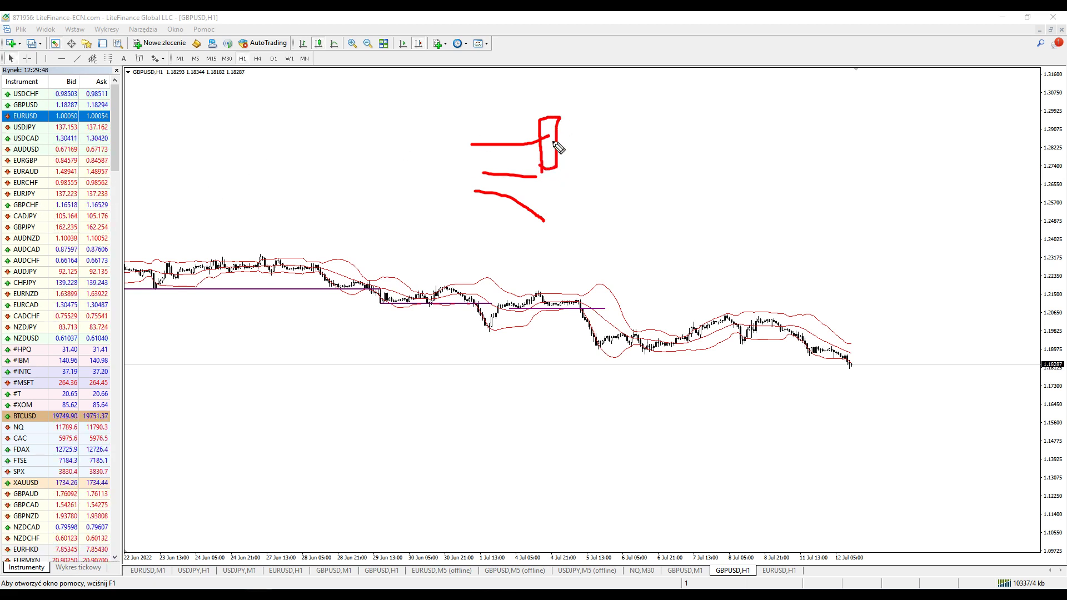
pyautogui.moveTo(561, 118); pyautogui.dragTo(580, 159)
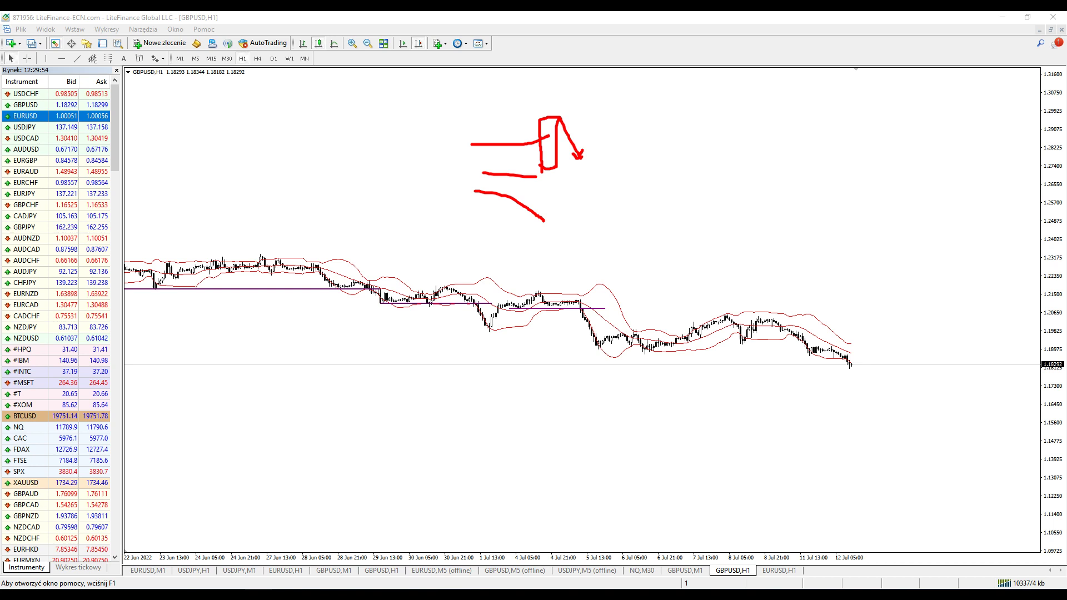
pyautogui.moveTo(560, 197)
pyautogui.mouseDown()
pyautogui.moveTo(571, 203)
pyautogui.moveTo(571, 236)
pyautogui.moveTo(556, 242)
pyautogui.moveTo(555, 198)
pyautogui.moveTo(610, 189)
pyautogui.mouseUp()
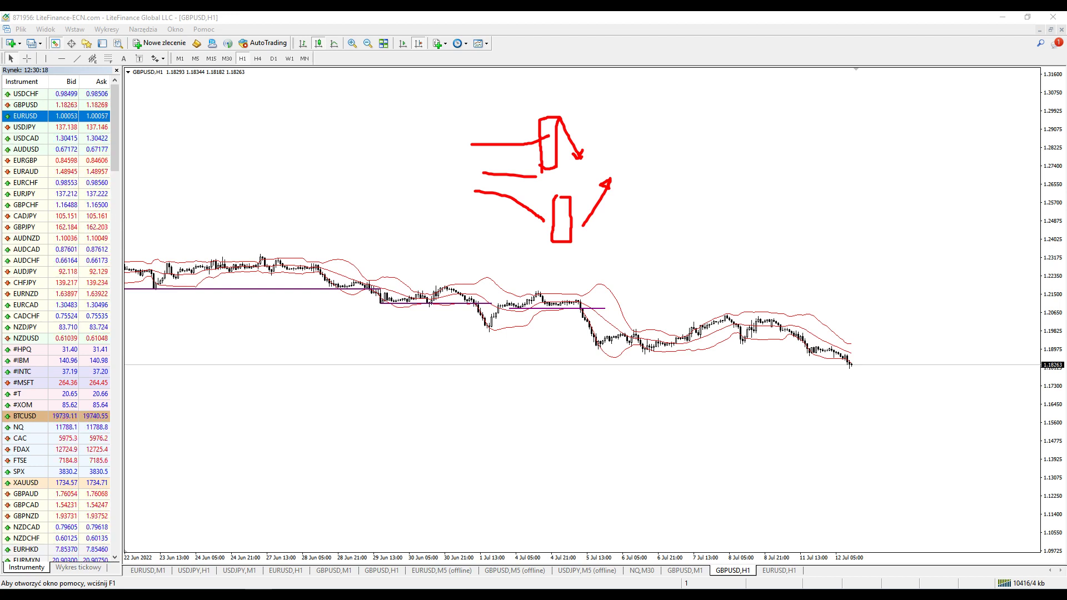
pyautogui.press('Escape')
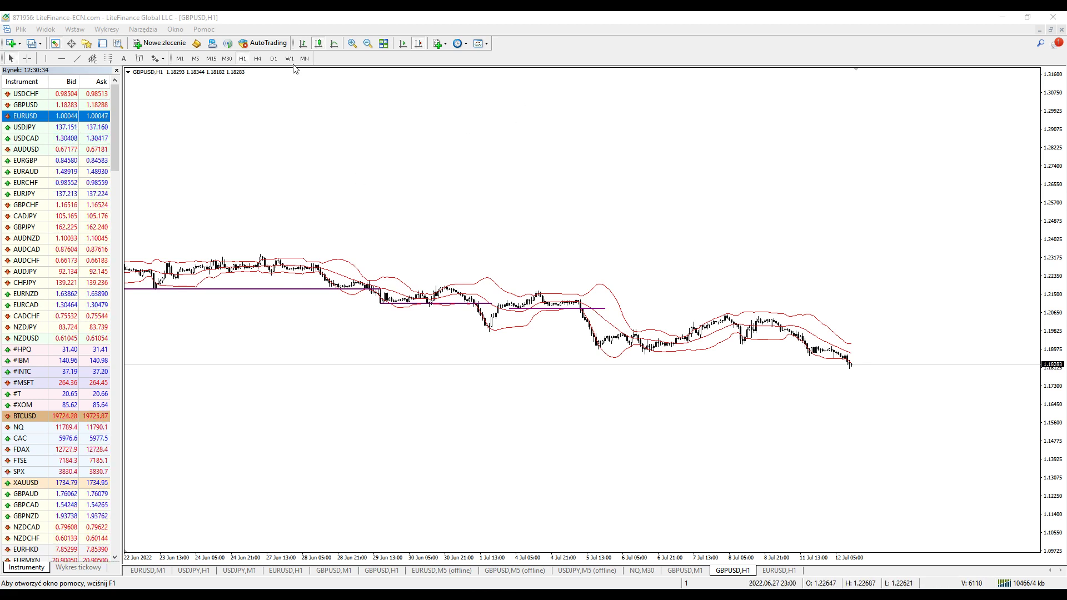
# Switch the GBPUSD chart to the daily timeframe, mark the 2022 downtrend with a long red arrow, and erase it
pyautogui.click(273, 59)
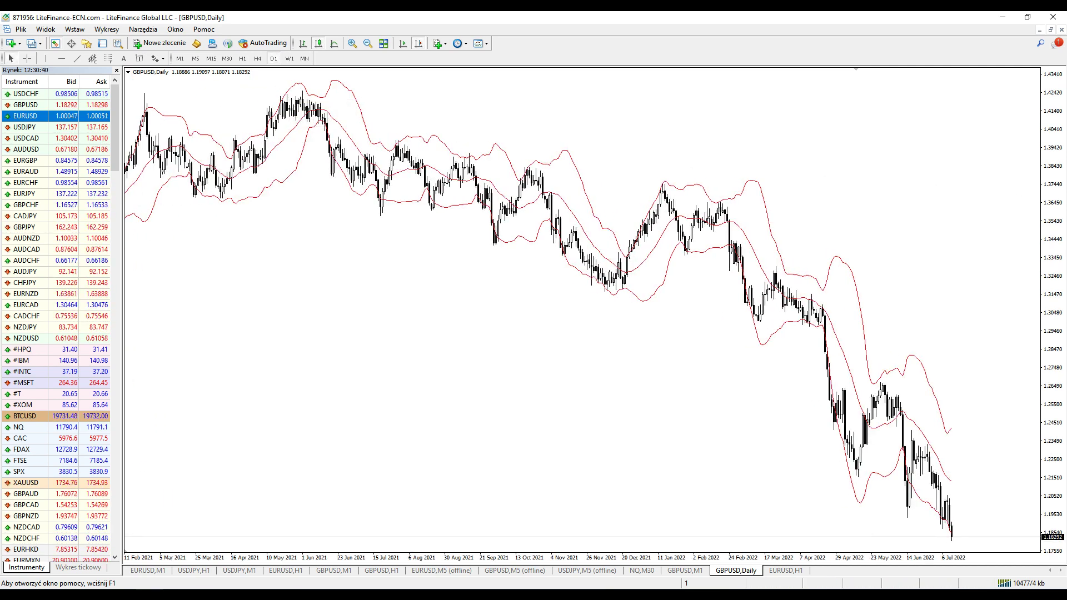
pyautogui.moveTo(633, 187); pyautogui.dragTo(815, 548)
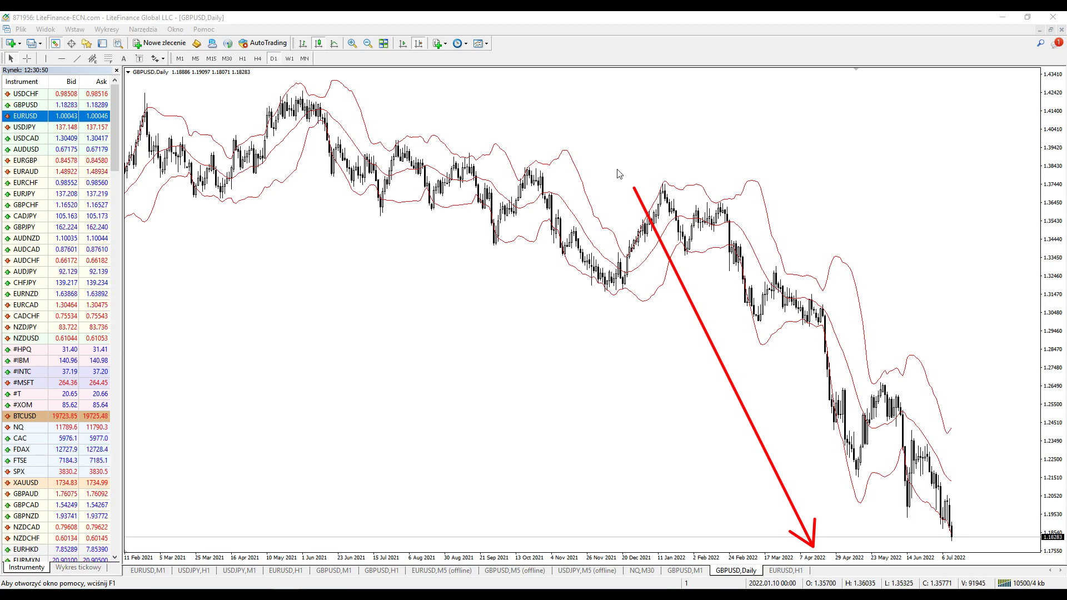
pyautogui.press('Escape')
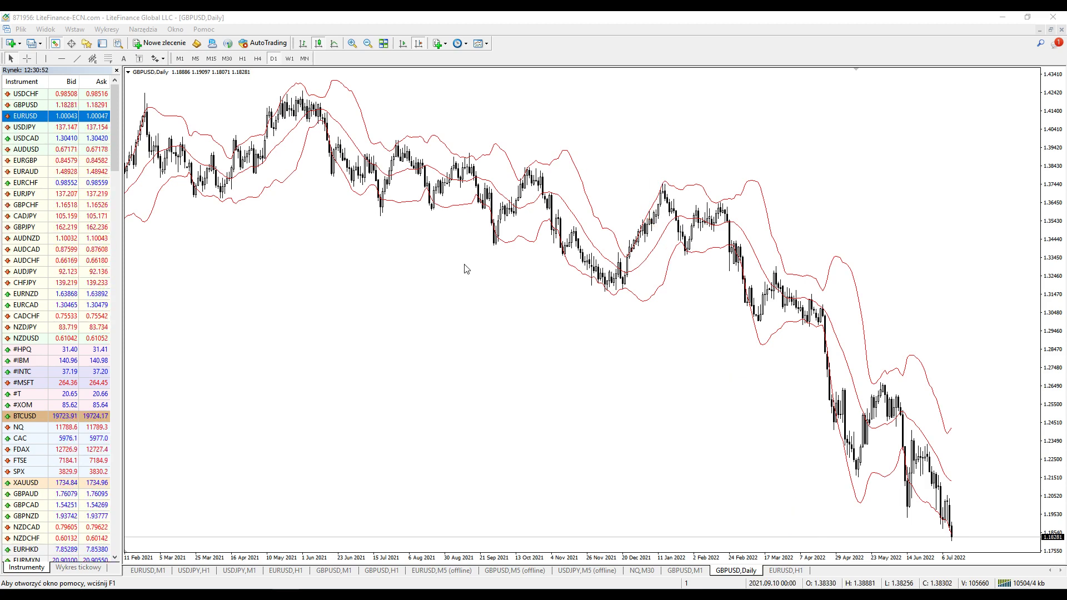
# Return the GBPUSD chart to the H1 timeframe and bring the period from 26 May to 20 June 2022 into view
pyautogui.click(244, 58)
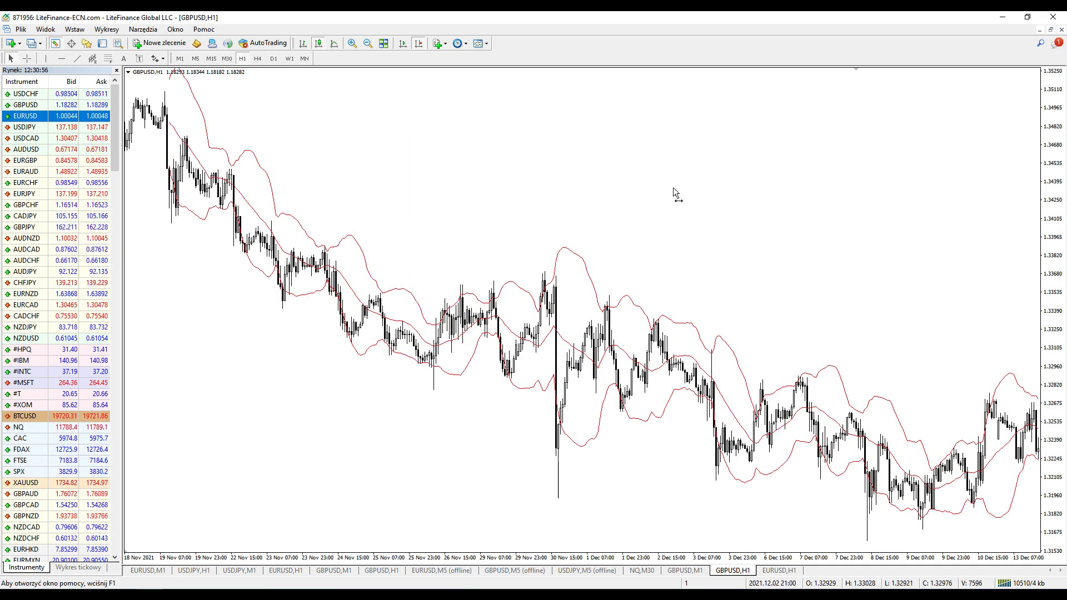
pyautogui.scroll(10, 673, 188)
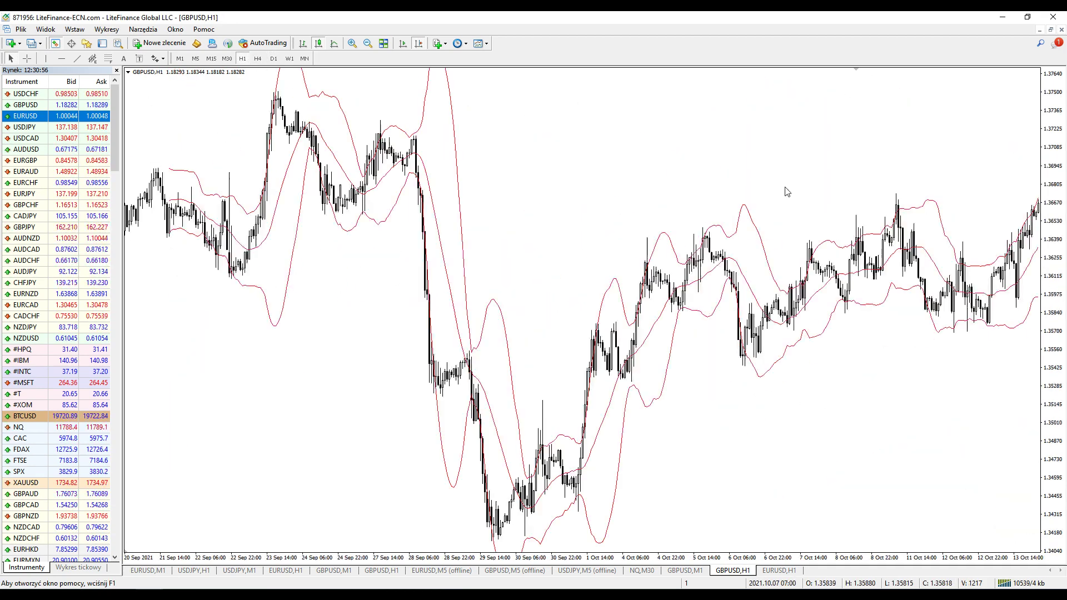
pyautogui.click(423, 45)
pyautogui.scroll(3, 818, 179)
pyautogui.scroll(2, 659, 172)
pyautogui.scroll(5, 659, 172)
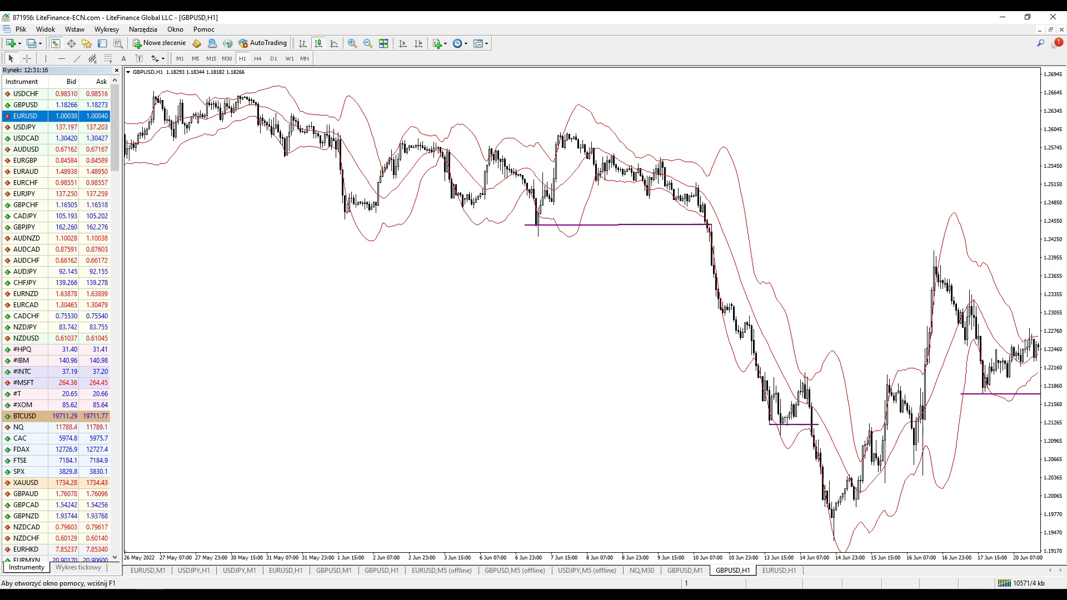
# Circle the three early-June support zones, add a downtrend arrow and small arrows leading into each circle, and erase the annotations
pyautogui.moveTo(326, 213)
pyautogui.mouseDown()
pyautogui.moveTo(409, 227)
pyautogui.moveTo(759, 235)
pyautogui.mouseUp()
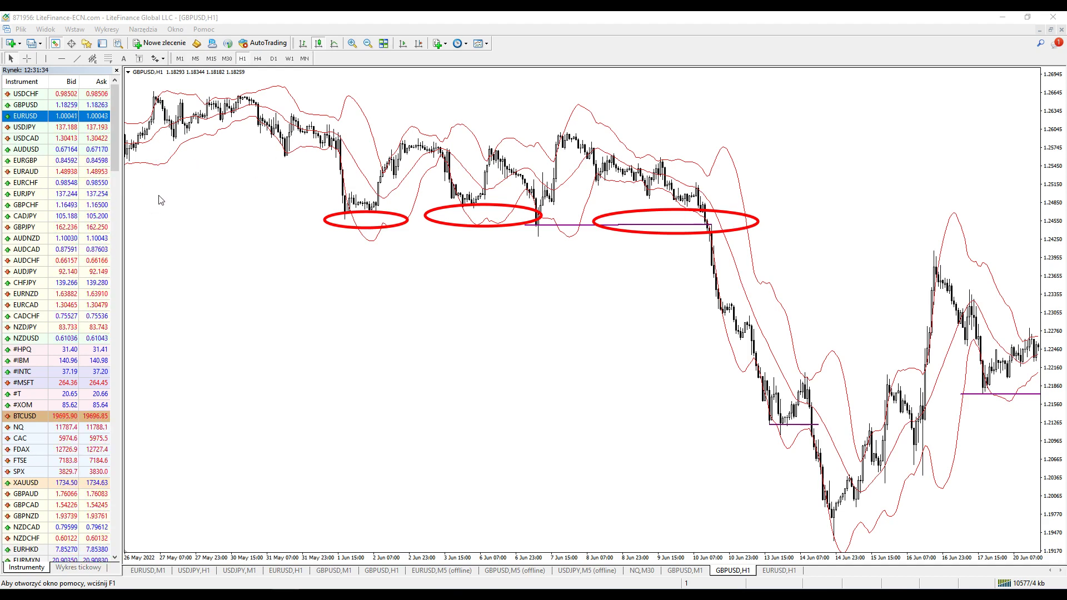
pyautogui.moveTo(155, 195); pyautogui.dragTo(251, 460)
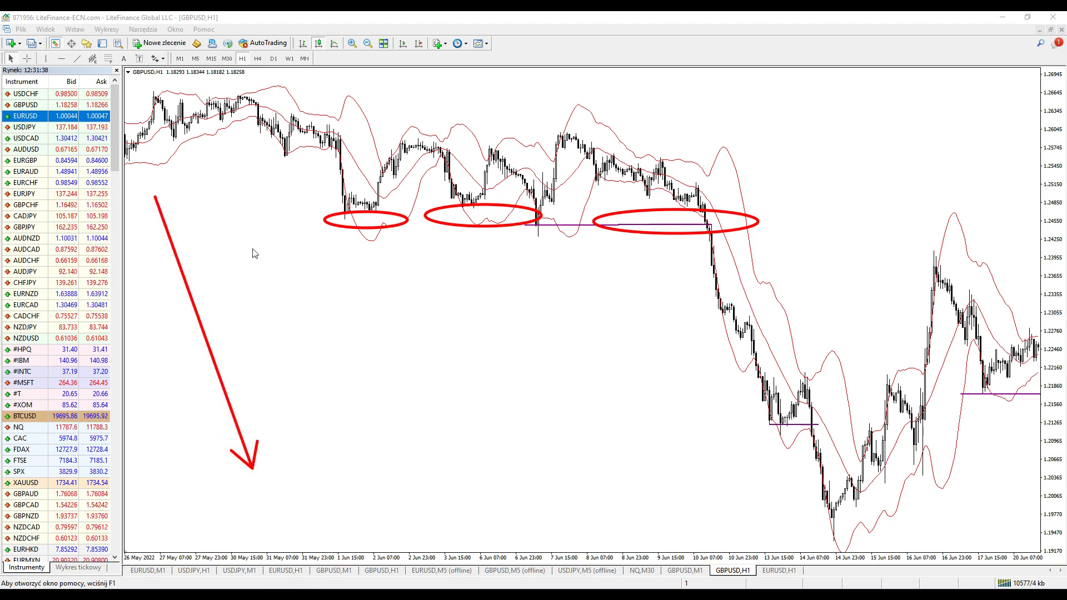
pyautogui.moveTo(267, 225); pyautogui.dragTo(303, 226)
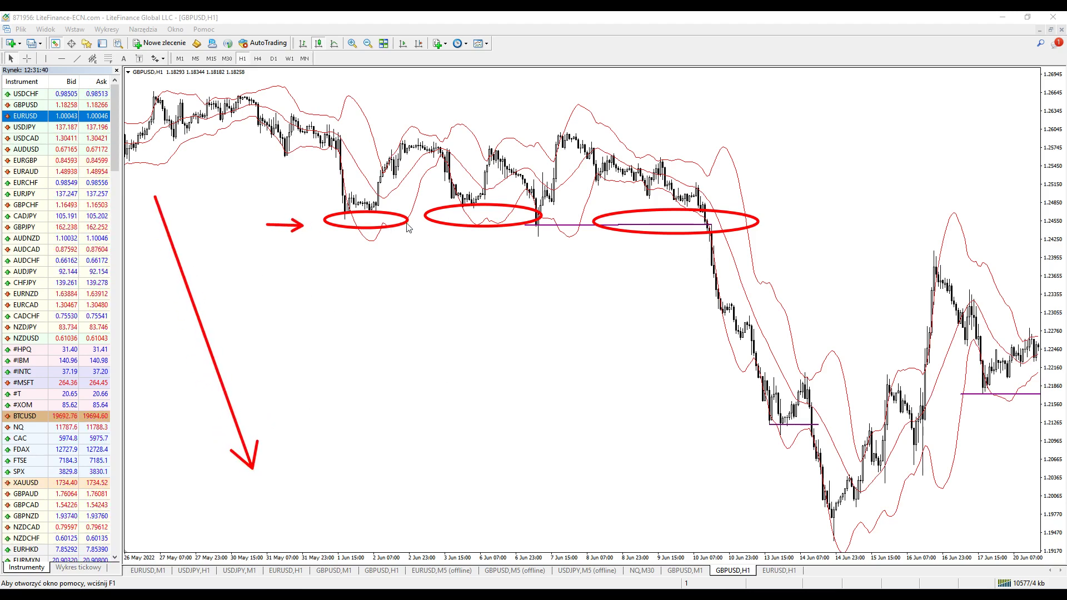
pyautogui.moveTo(416, 220); pyautogui.dragTo(429, 219)
pyautogui.moveTo(560, 217); pyautogui.dragTo(590, 214)
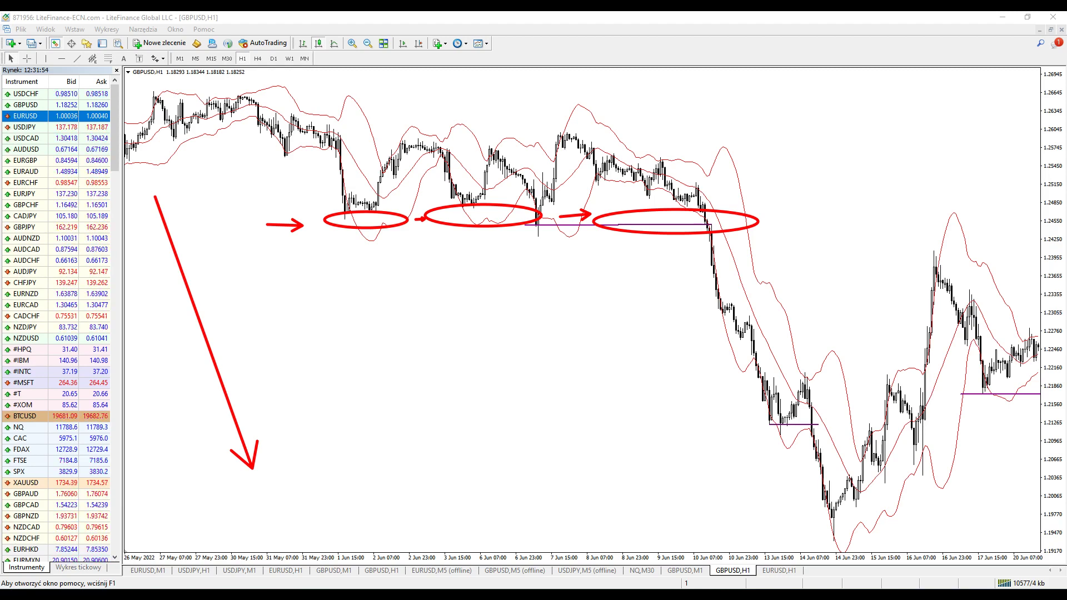
pyautogui.press('Escape')
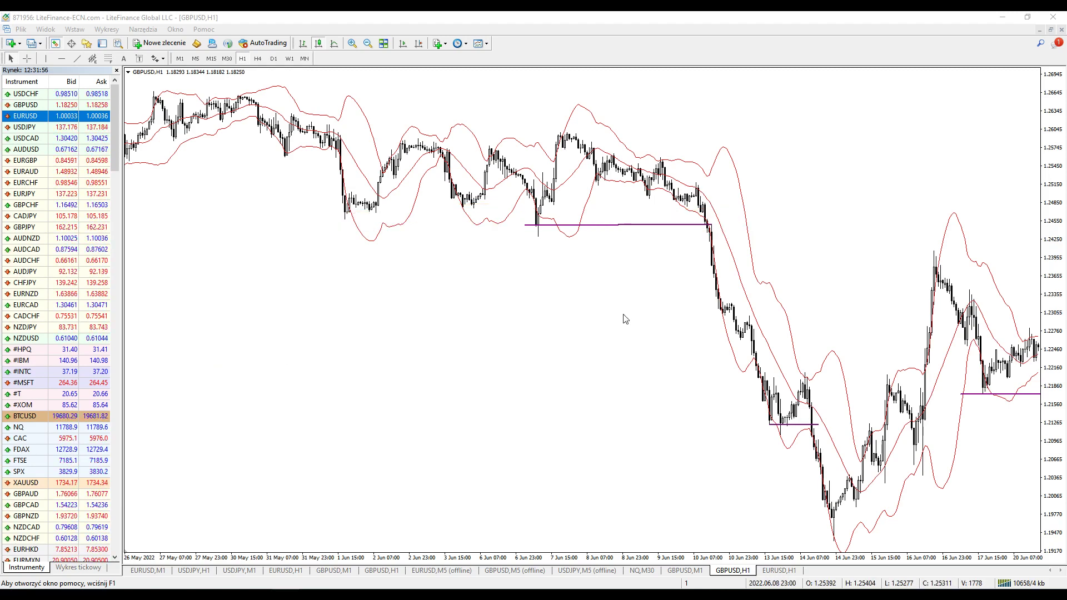
# On an enlarged view, circle the 10 June candle breaking the long purple line and the upper and middle Bollinger bands, and erase the circles
pyautogui.click(356, 46)
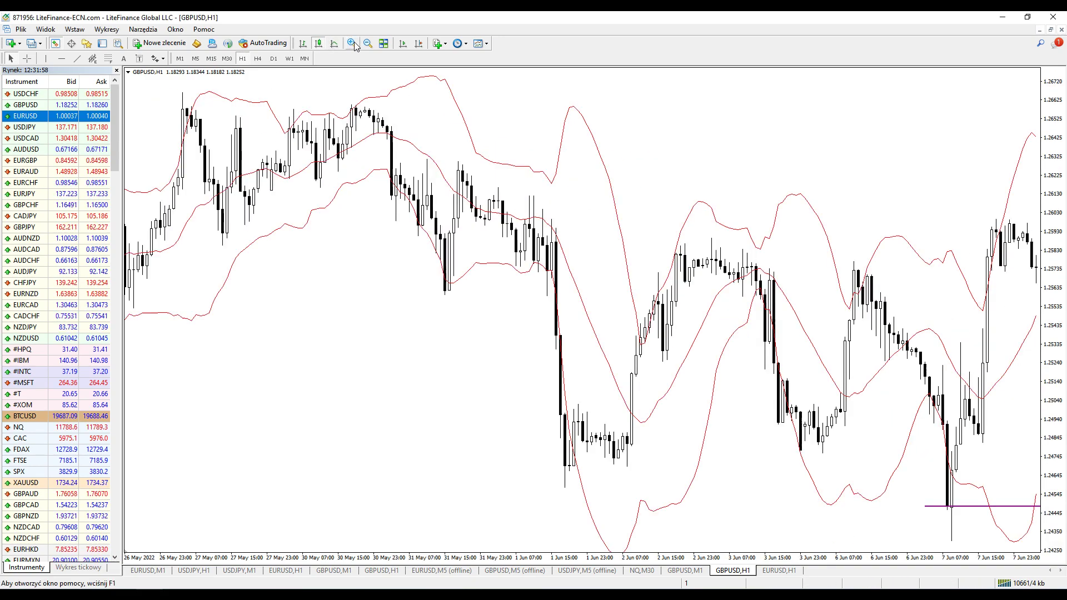
pyautogui.moveTo(358, 250); pyautogui.dragTo(901, 203)
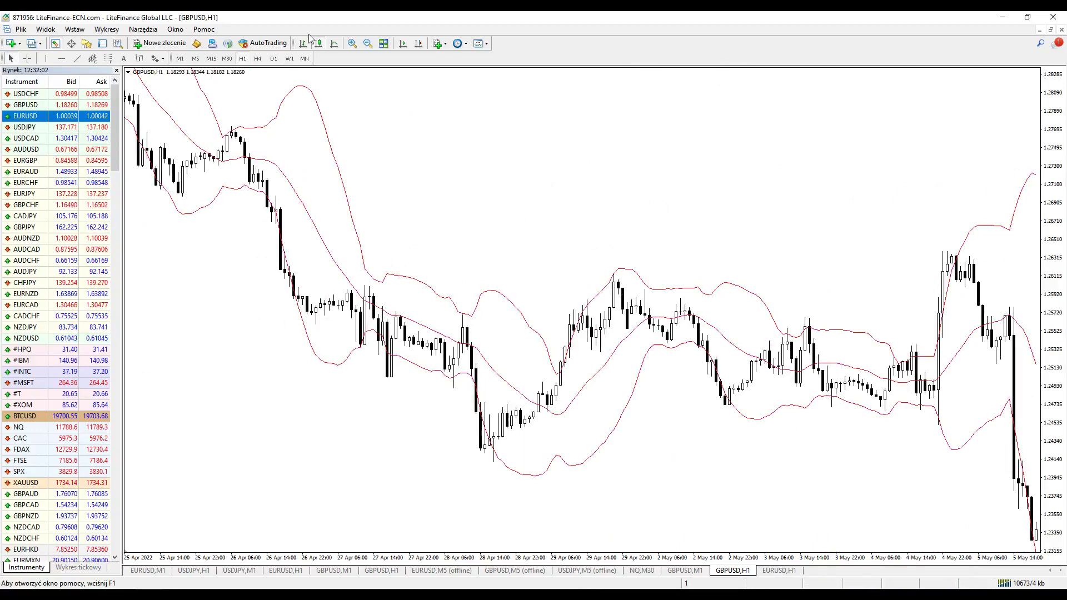
pyautogui.click(403, 45)
pyautogui.moveTo(405, 274); pyautogui.dragTo(545, 253)
pyautogui.moveTo(267, 239); pyautogui.dragTo(724, 191)
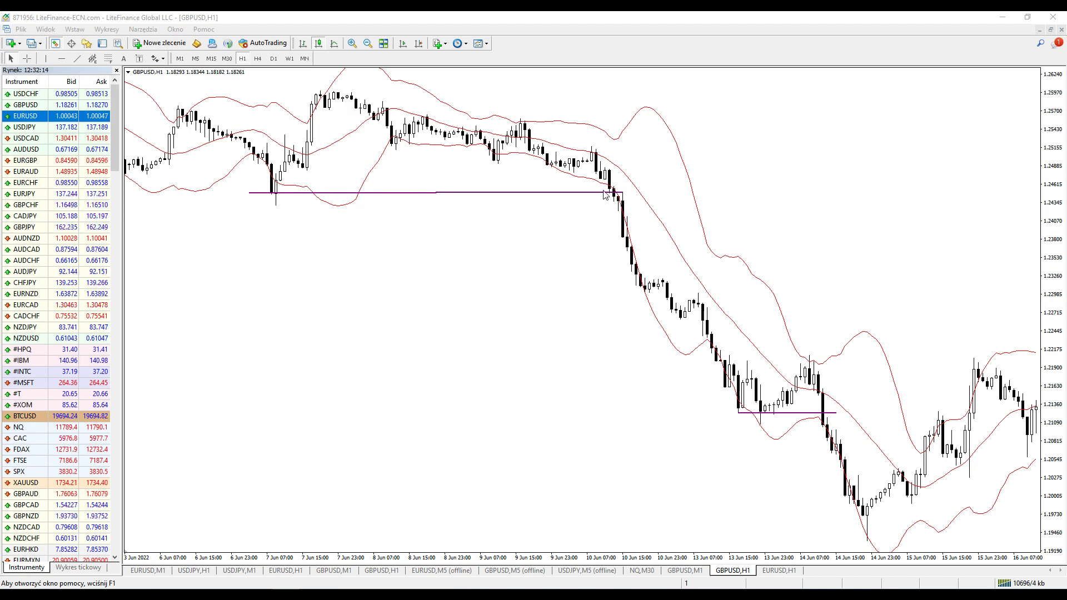
pyautogui.moveTo(605, 189); pyautogui.dragTo(627, 215)
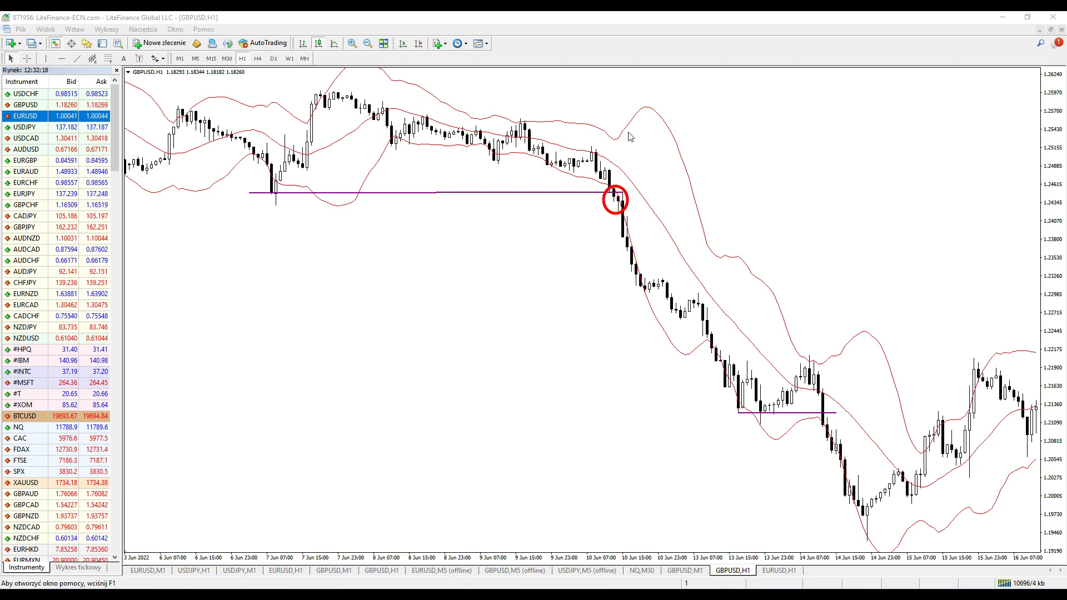
pyautogui.moveTo(607, 129)
pyautogui.mouseDown()
pyautogui.moveTo(643, 149)
pyautogui.moveTo(639, 194)
pyautogui.mouseUp()
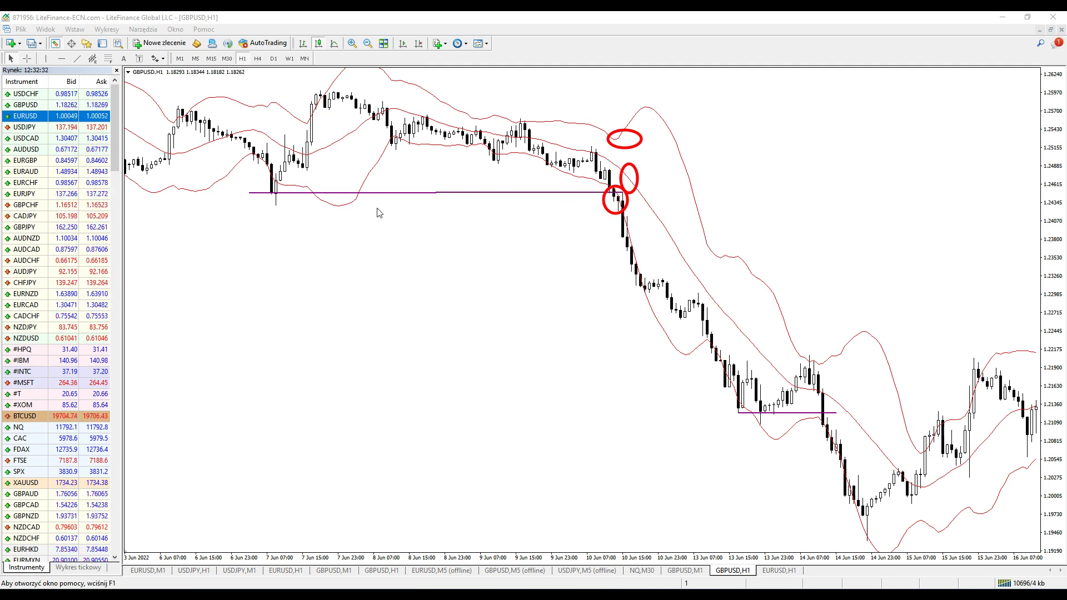
pyautogui.press('Escape')
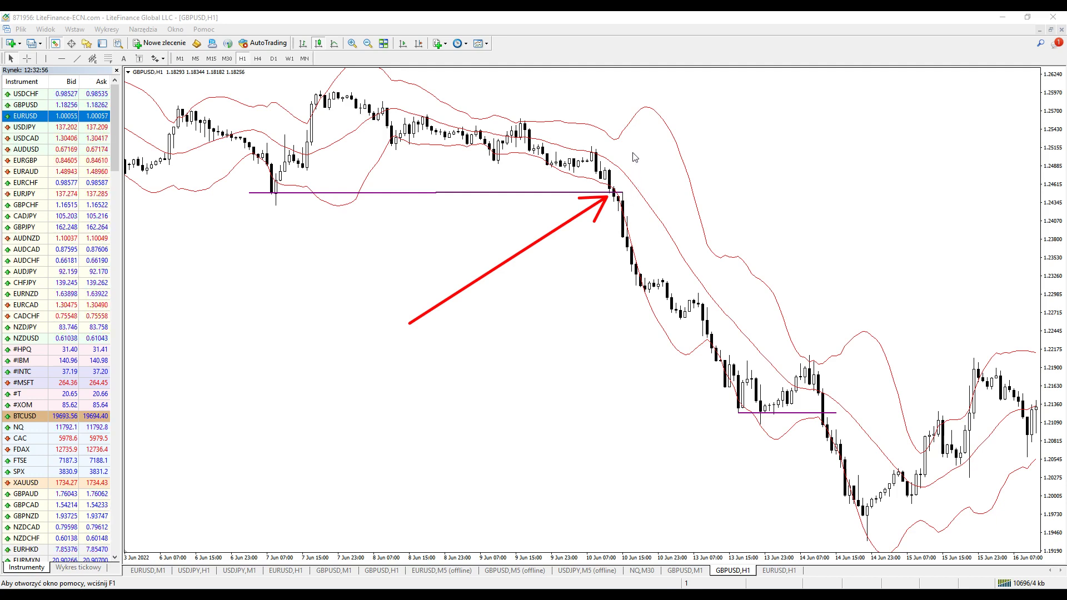
# Draw red arrows at the 10 June breakout showing the upper band rising, price and middle band falling, and the level above the break, and erase them
pyautogui.moveTo(621, 153); pyautogui.dragTo(641, 125)
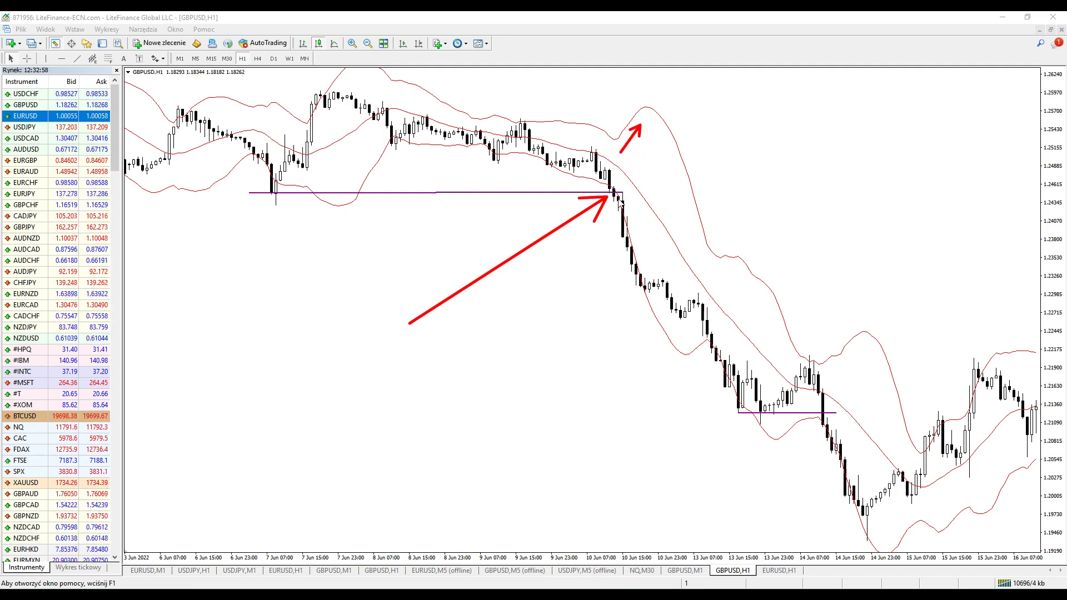
pyautogui.moveTo(629, 193); pyautogui.dragTo(626, 236)
pyautogui.moveTo(625, 174); pyautogui.dragTo(694, 273)
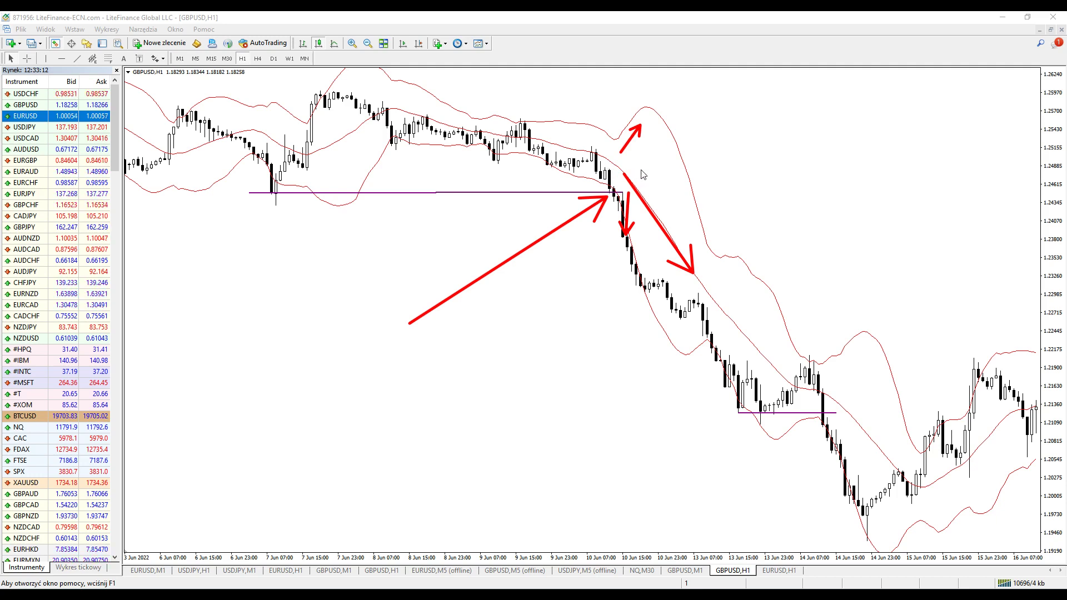
pyautogui.moveTo(636, 170); pyautogui.dragTo(610, 171)
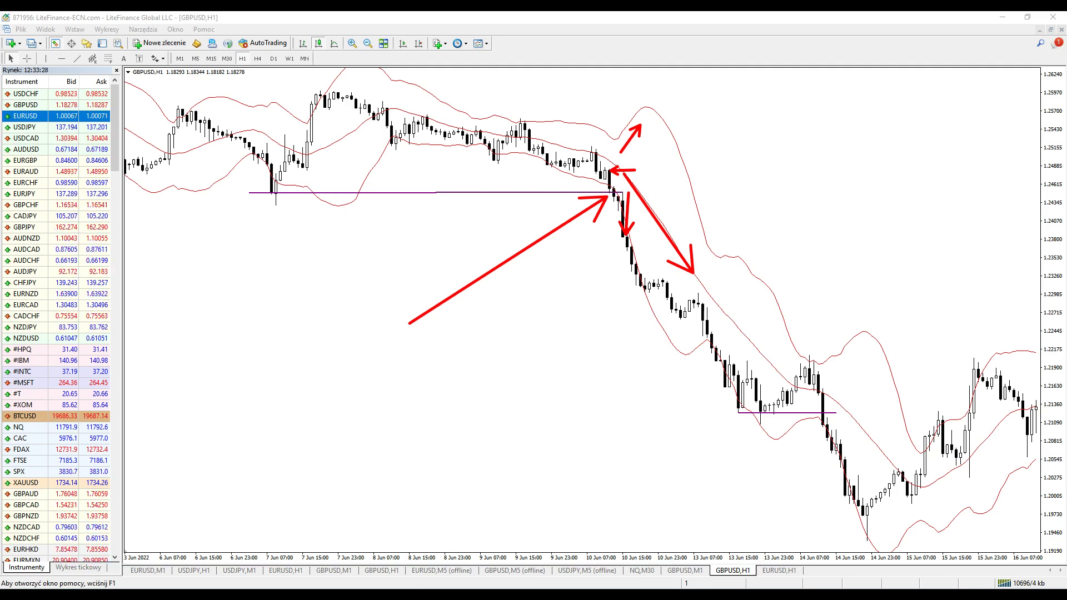
pyautogui.press('Escape')
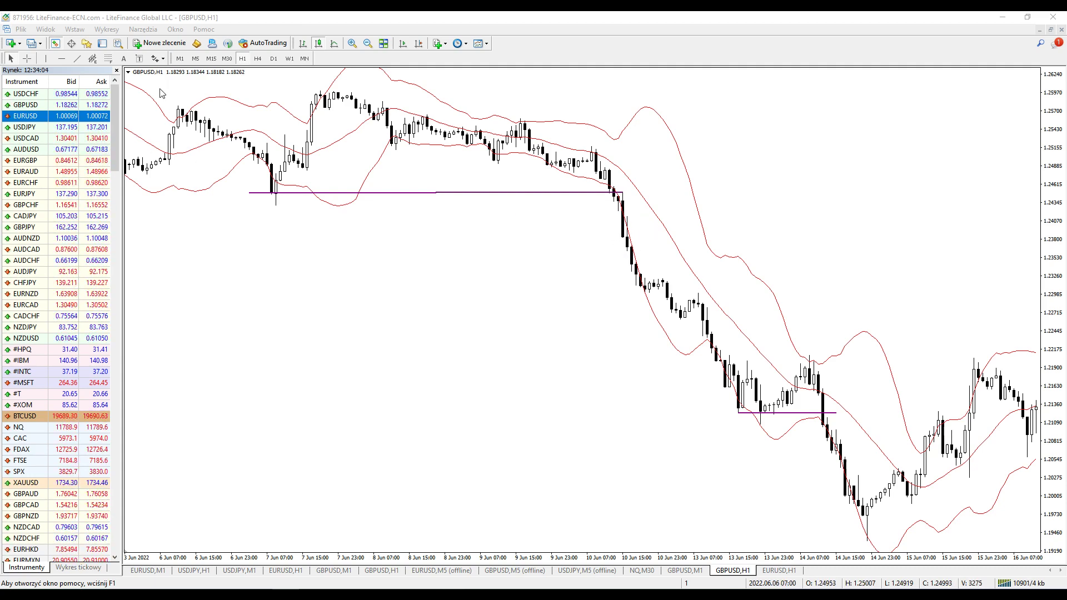
# Insert a rectangle shape over the candles below the 10 June breakout and delete it
pyautogui.click(78, 32)
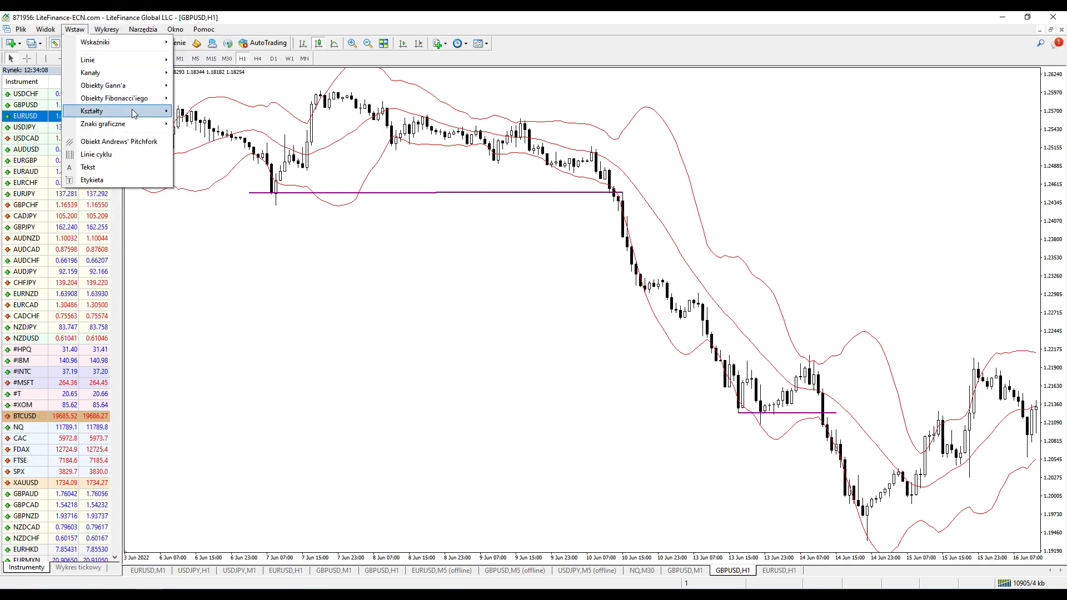
pyautogui.moveTo(165, 114)
pyautogui.click(200, 111)
pyautogui.moveTo(602, 170)
pyautogui.mouseDown()
pyautogui.moveTo(622, 174)
pyautogui.moveTo(640, 265)
pyautogui.moveTo(664, 309)
pyautogui.mouseUp()
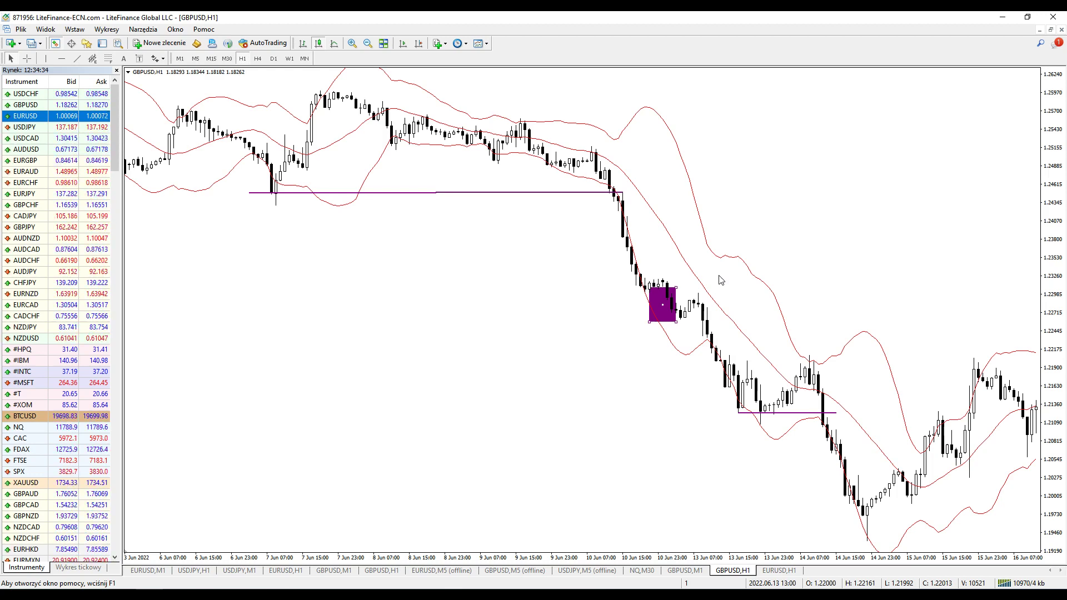
pyautogui.rightClick(665, 307)
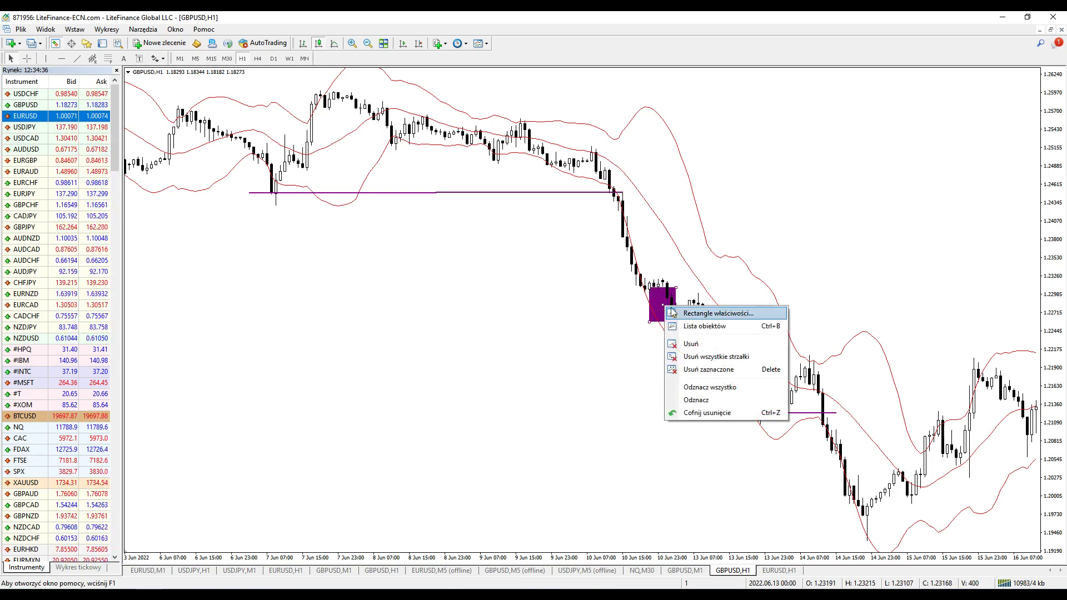
pyautogui.click(674, 344)
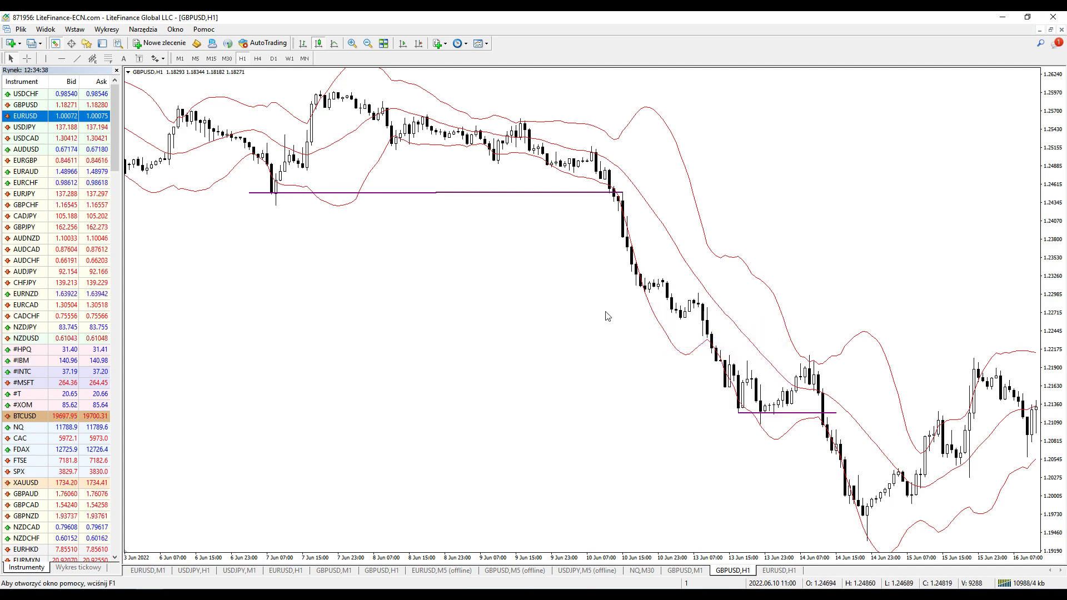
# Point two red arrows, one horizontal and one upward, at the 13 June low by the short purple support line
pyautogui.scroll(-5, 578, 353)
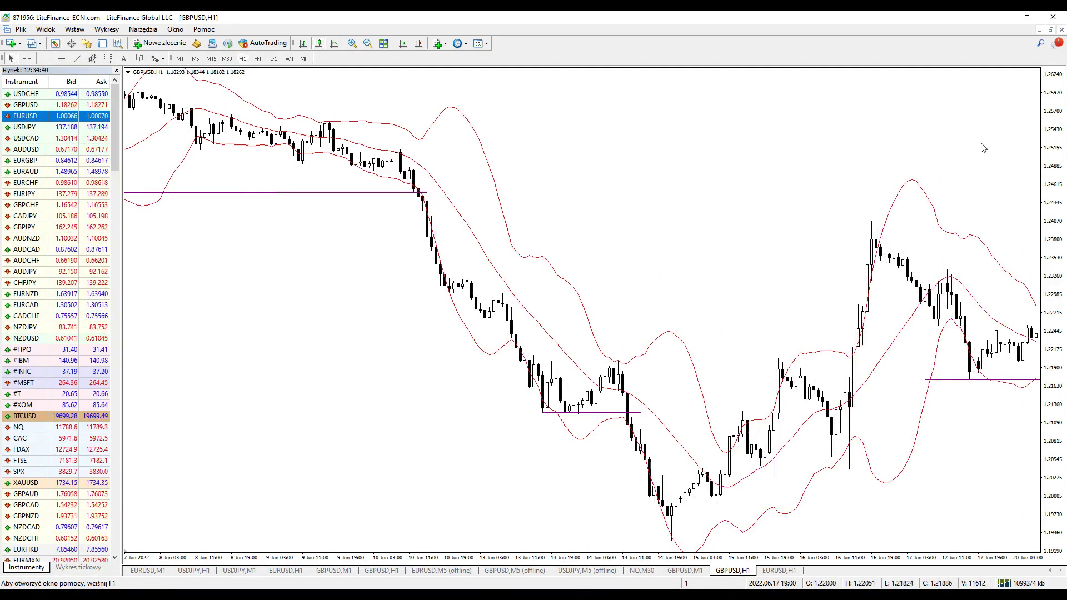
pyautogui.moveTo(1054, 162); pyautogui.dragTo(1054, 203)
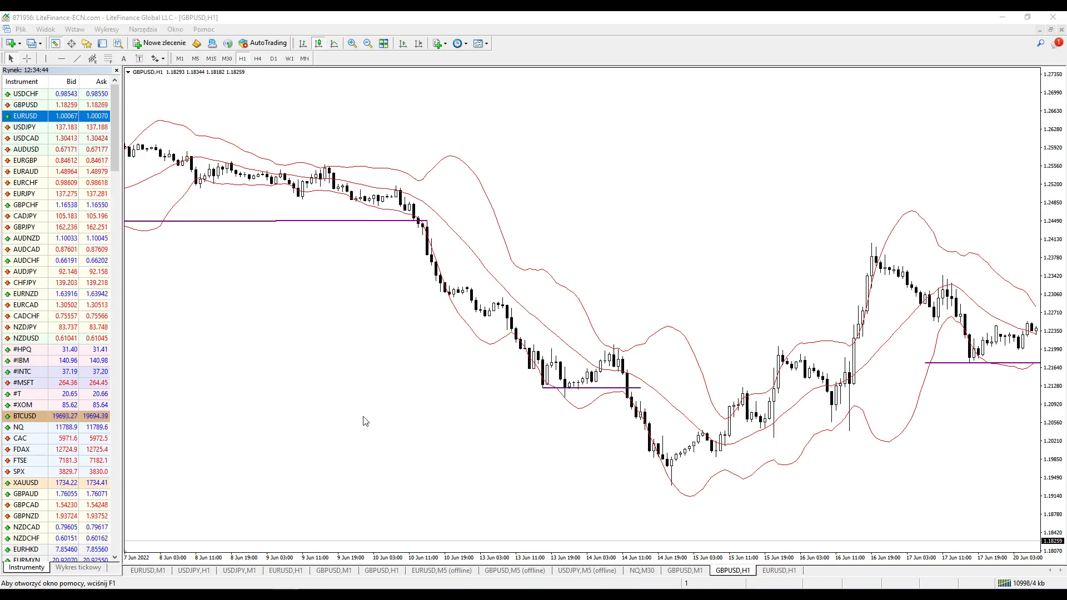
pyautogui.moveTo(361, 404); pyautogui.dragTo(476, 403)
pyautogui.moveTo(558, 473); pyautogui.dragTo(565, 408)
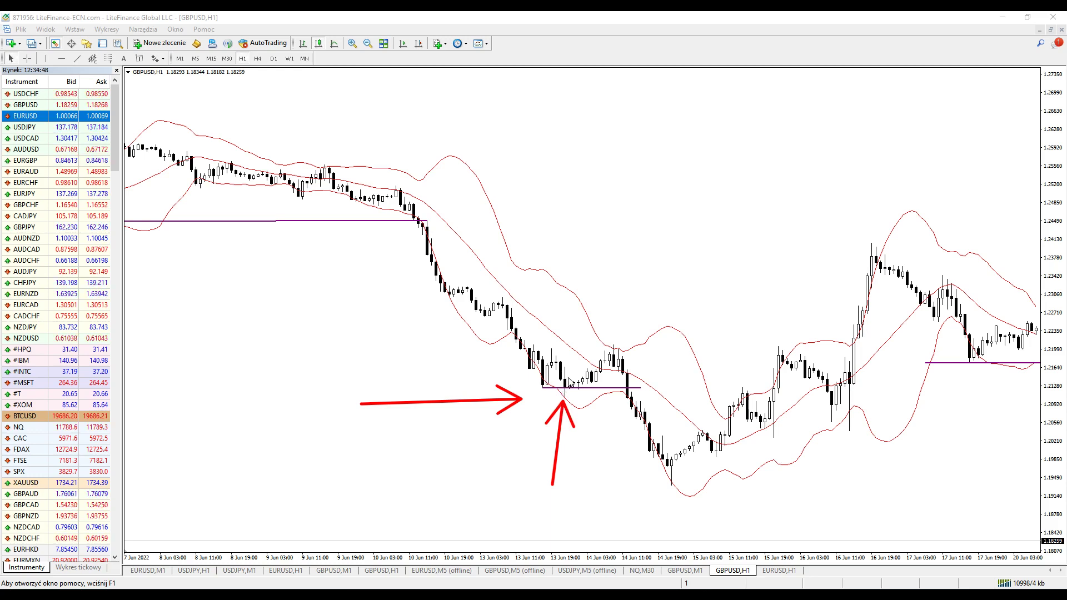
# Draw red arrows to the 14 June rebound high and the candle breaking the short purple support line, and erase all arrows
pyautogui.moveTo(602, 367); pyautogui.dragTo(616, 348)
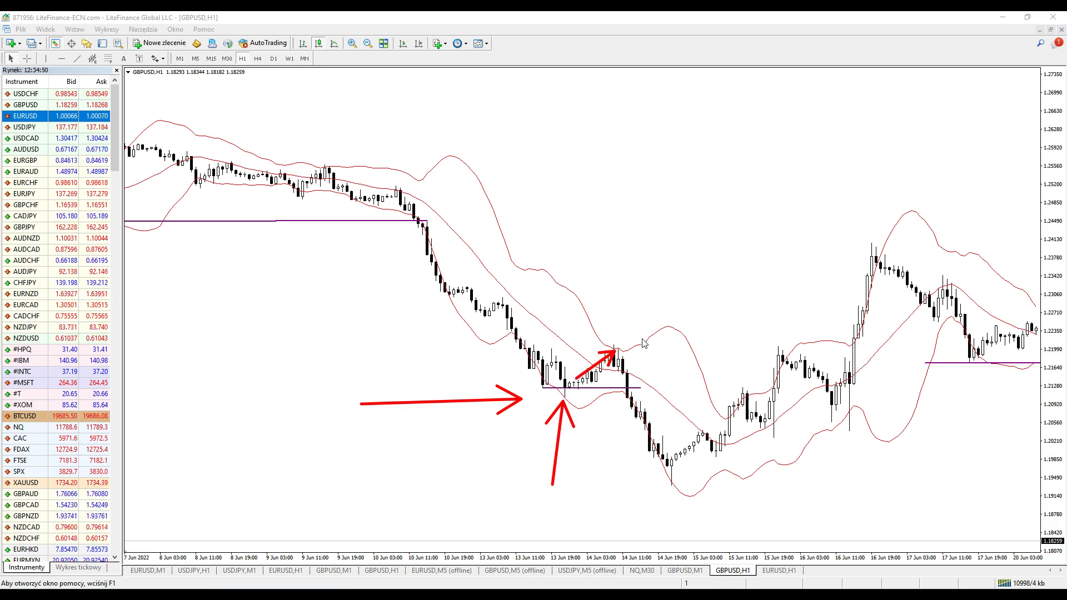
pyautogui.moveTo(638, 299); pyautogui.dragTo(629, 373)
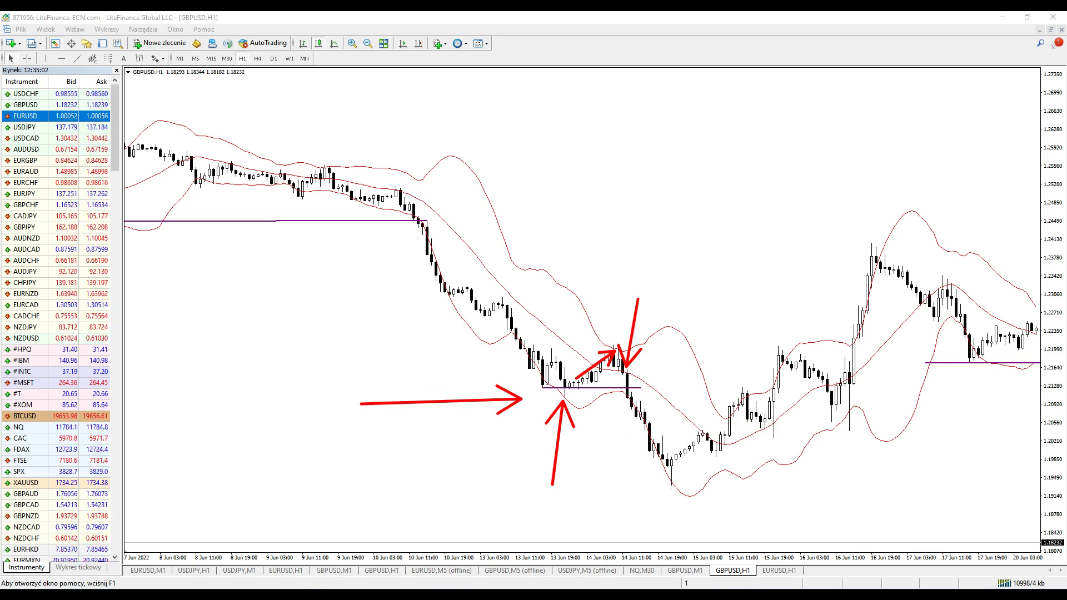
pyautogui.press('Escape')
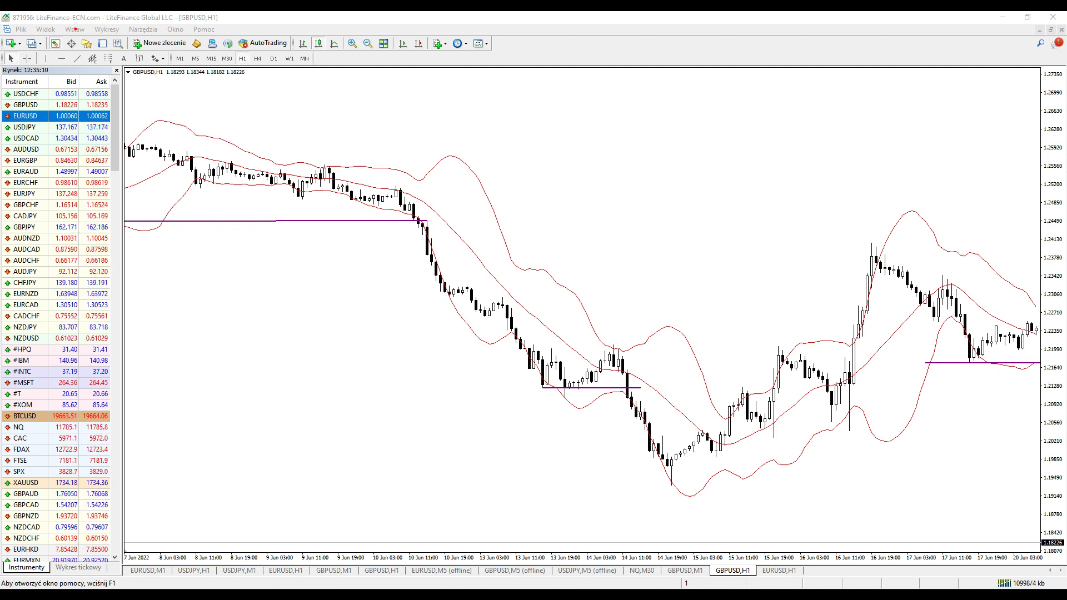
# Insert a rectangle shape over the 14 June drop below the short purple support line and delete it
pyautogui.click(74, 30)
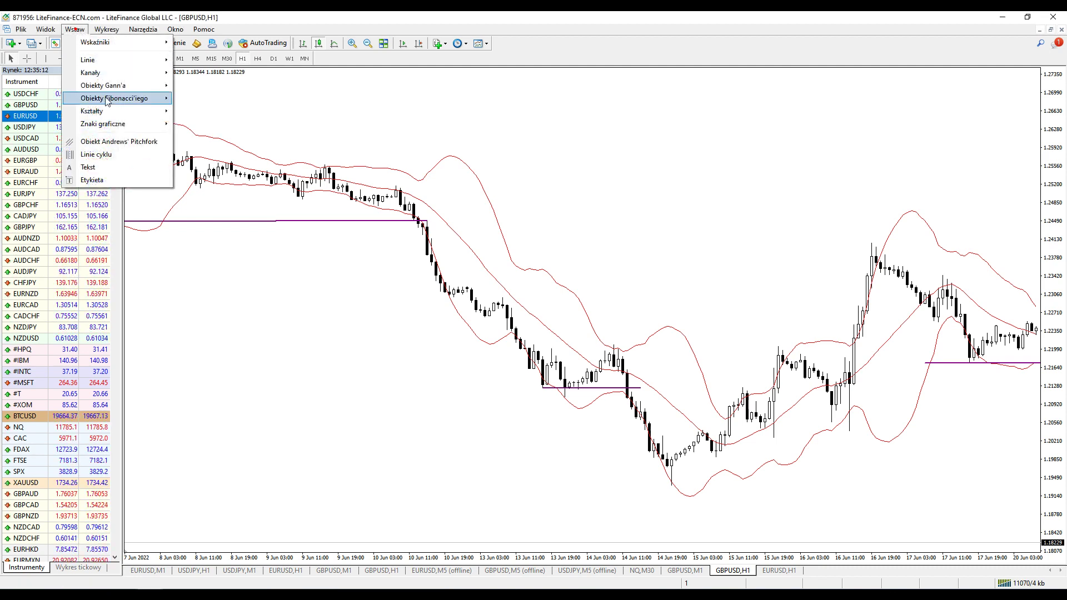
pyautogui.moveTo(169, 114)
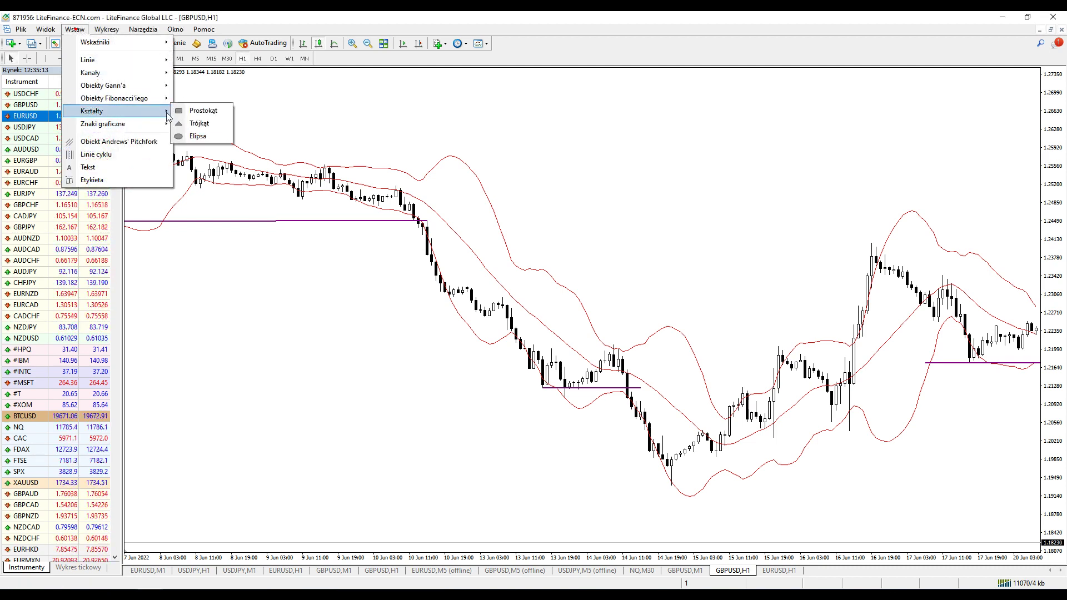
pyautogui.click(200, 111)
pyautogui.moveTo(628, 370)
pyautogui.mouseDown()
pyautogui.moveTo(651, 432)
pyautogui.moveTo(640, 418)
pyautogui.moveTo(670, 427)
pyautogui.moveTo(660, 452)
pyautogui.moveTo(683, 486)
pyautogui.mouseUp()
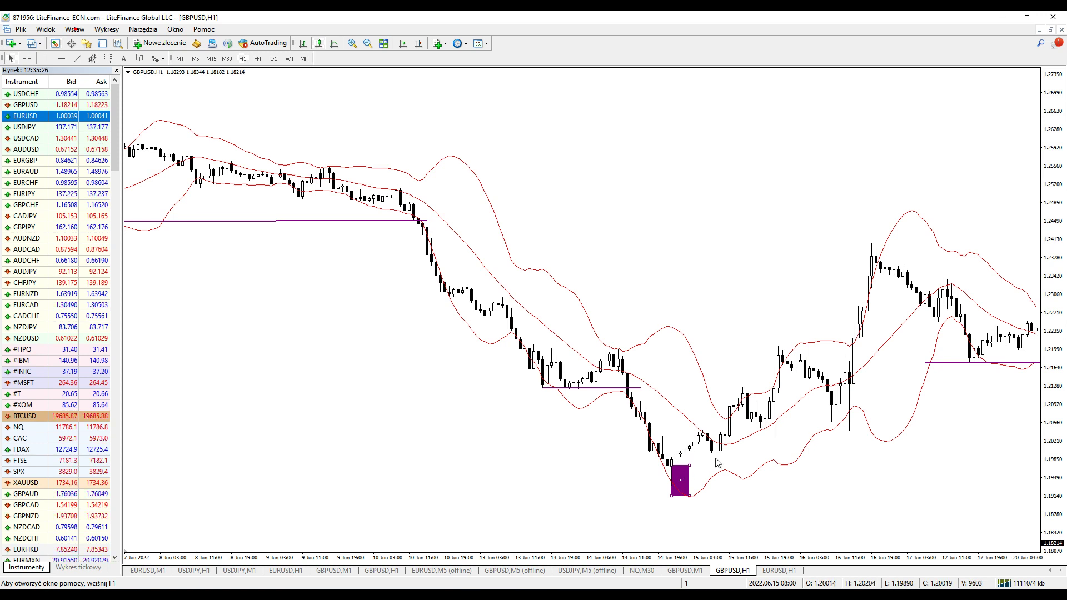
pyautogui.rightClick(681, 486)
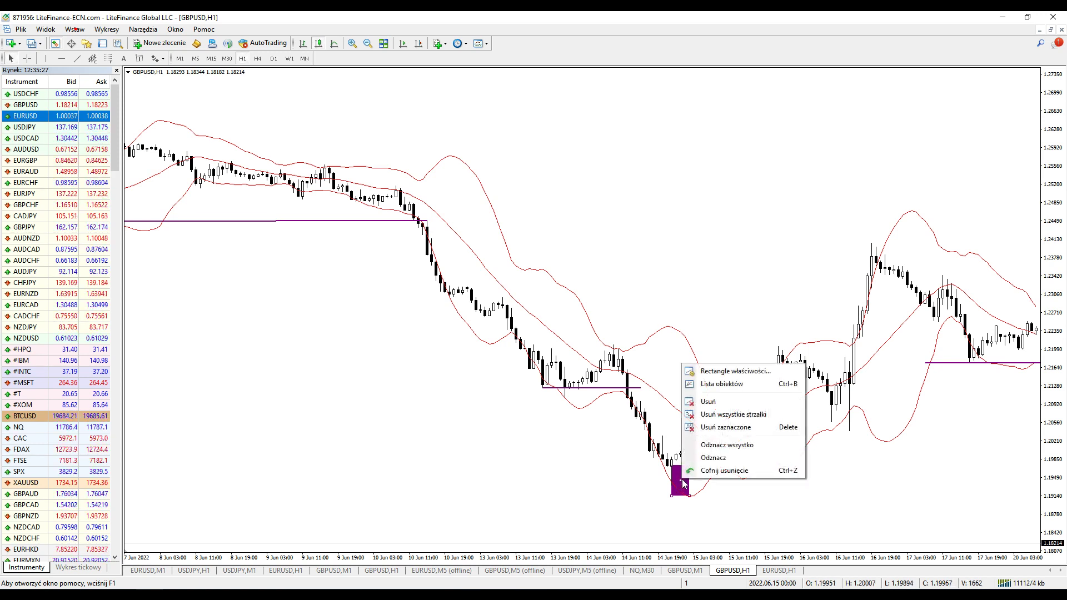
pyautogui.click(716, 402)
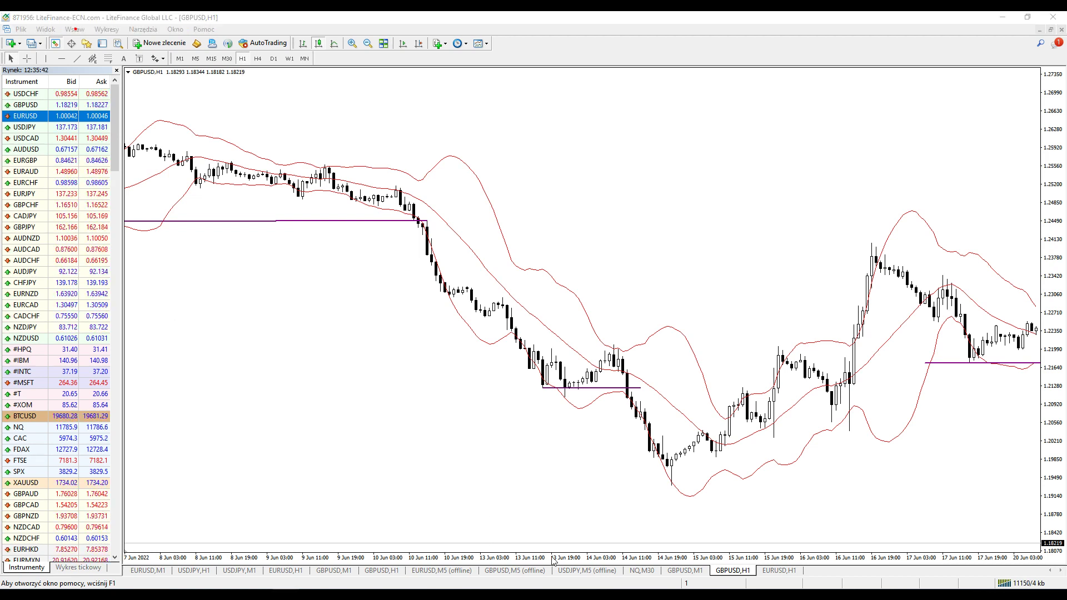
# Point red arrows at the wick and body of the 14 June low candle and at the 15 June high, and erase them
pyautogui.moveTo(665, 529); pyautogui.dragTo(672, 490)
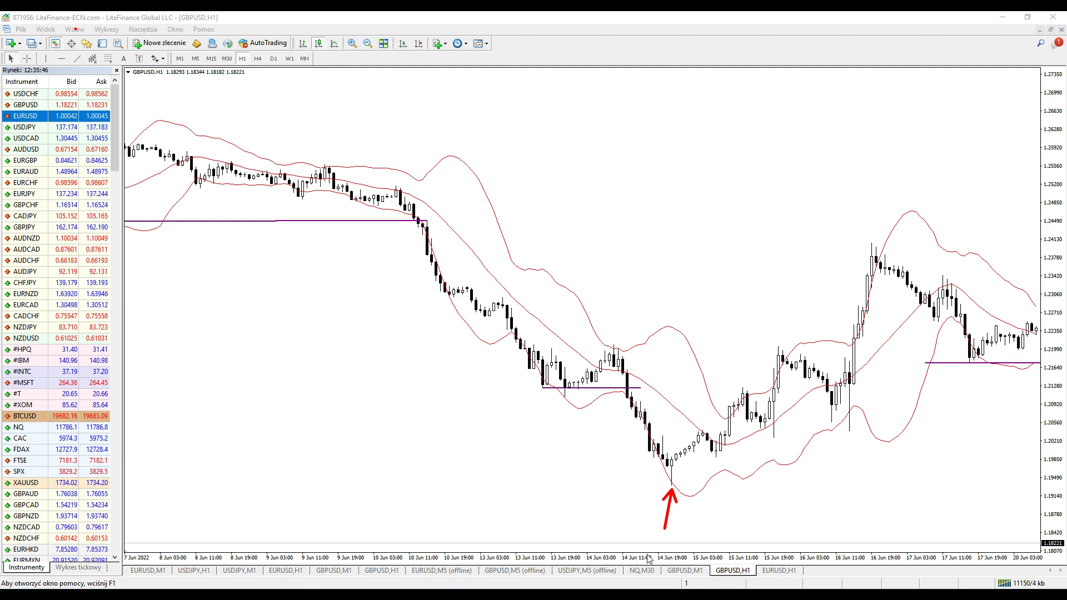
pyautogui.moveTo(669, 455); pyautogui.dragTo(675, 459)
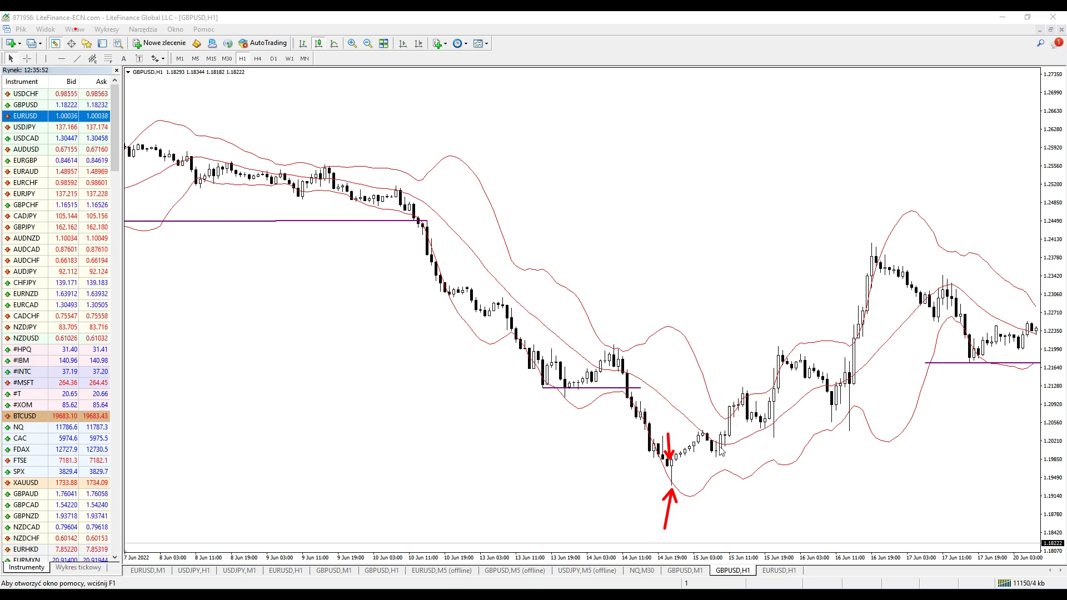
pyautogui.moveTo(699, 412); pyautogui.dragTo(707, 436)
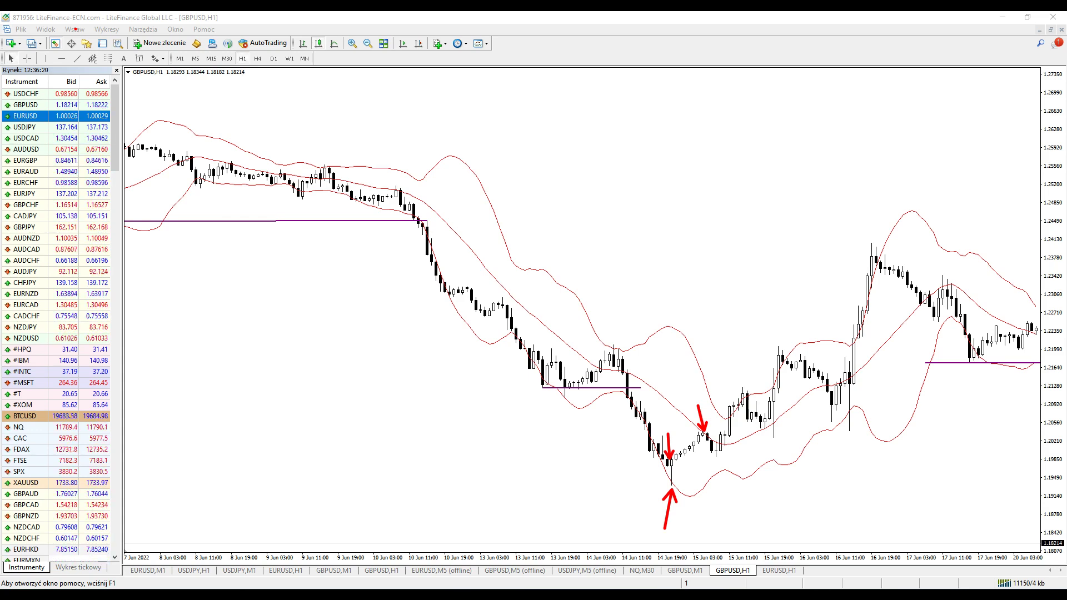
pyautogui.press('Escape')
# On the 16–29 June stretch, point a red arrow at the 17 June low on the long purple support line
pyautogui.moveTo(456, 424); pyautogui.dragTo(268, 415)
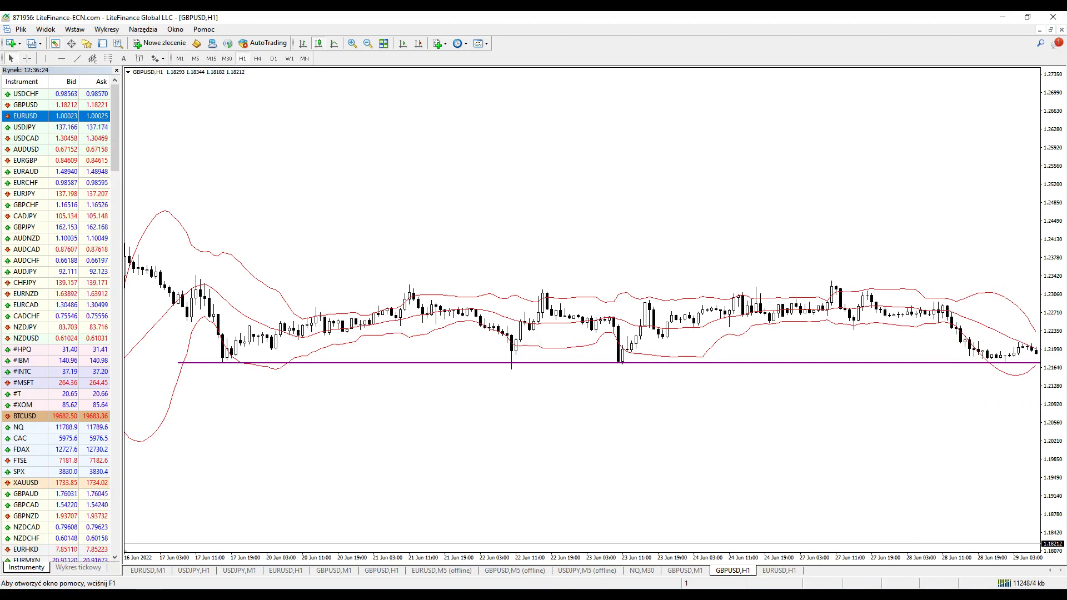
pyautogui.moveTo(333, 435); pyautogui.dragTo(228, 368)
pyautogui.moveTo(228, 368); pyautogui.dragTo(256, 369)
pyautogui.moveTo(228, 368); pyautogui.dragTo(240, 393)
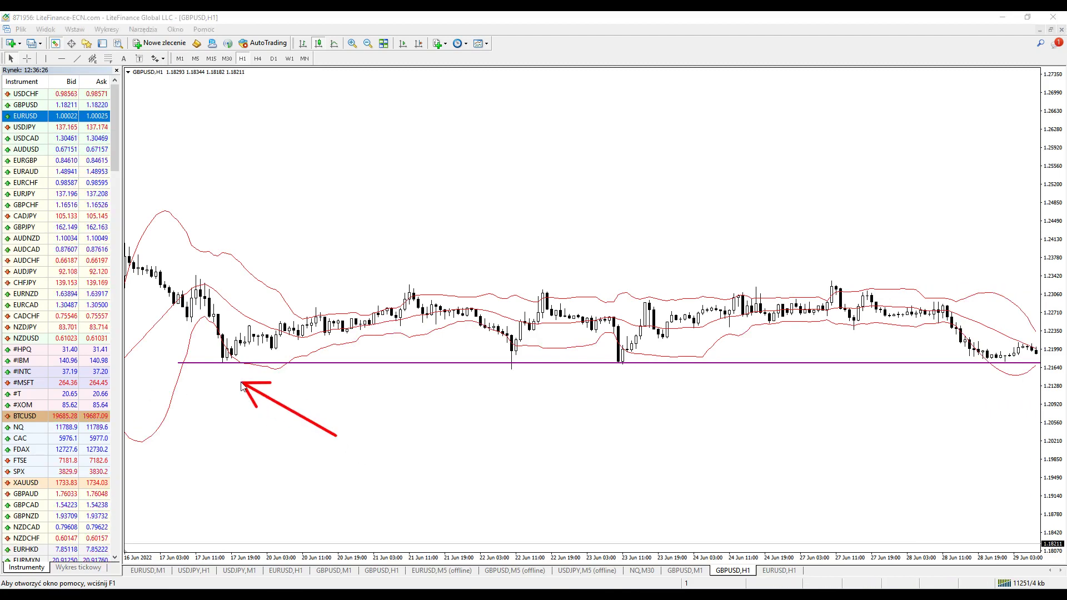
# Point red arrows at the 22, 23 and 28 June lows along the purple support line and erase them
pyautogui.moveTo(322, 438); pyautogui.dragTo(466, 382)
pyautogui.moveTo(466, 383); pyautogui.dragTo(439, 380)
pyautogui.moveTo(466, 383); pyautogui.dragTo(448, 406)
pyautogui.moveTo(333, 435); pyautogui.dragTo(510, 371)
pyautogui.moveTo(510, 371); pyautogui.dragTo(483, 367)
pyautogui.moveTo(511, 371); pyautogui.dragTo(492, 393)
pyautogui.moveTo(448, 455)
pyautogui.mouseDown()
pyautogui.moveTo(617, 372)
pyautogui.moveTo(590, 370)
pyautogui.mouseUp()
pyautogui.moveTo(617, 371); pyautogui.dragTo(601, 395)
pyautogui.moveTo(554, 467)
pyautogui.mouseDown()
pyautogui.moveTo(985, 366)
pyautogui.moveTo(959, 361)
pyautogui.mouseUp()
pyautogui.moveTo(985, 366); pyautogui.dragTo(964, 386)
pyautogui.press('e')
pyautogui.moveTo(552, 415); pyautogui.dragTo(534, 421)
pyautogui.moveTo(534, 421); pyautogui.dragTo(542, 416)
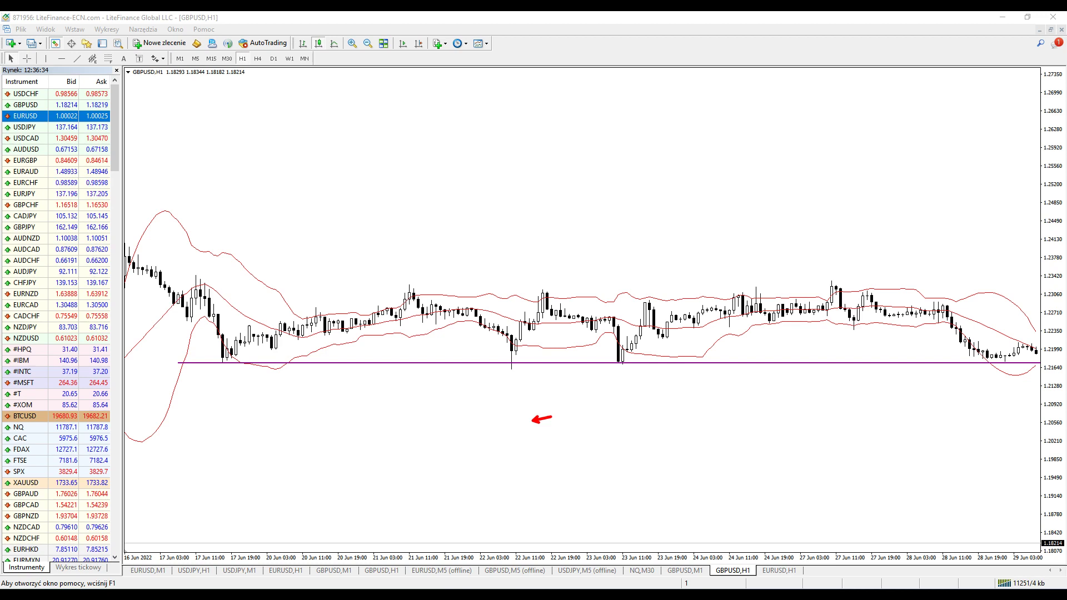
pyautogui.press('e')
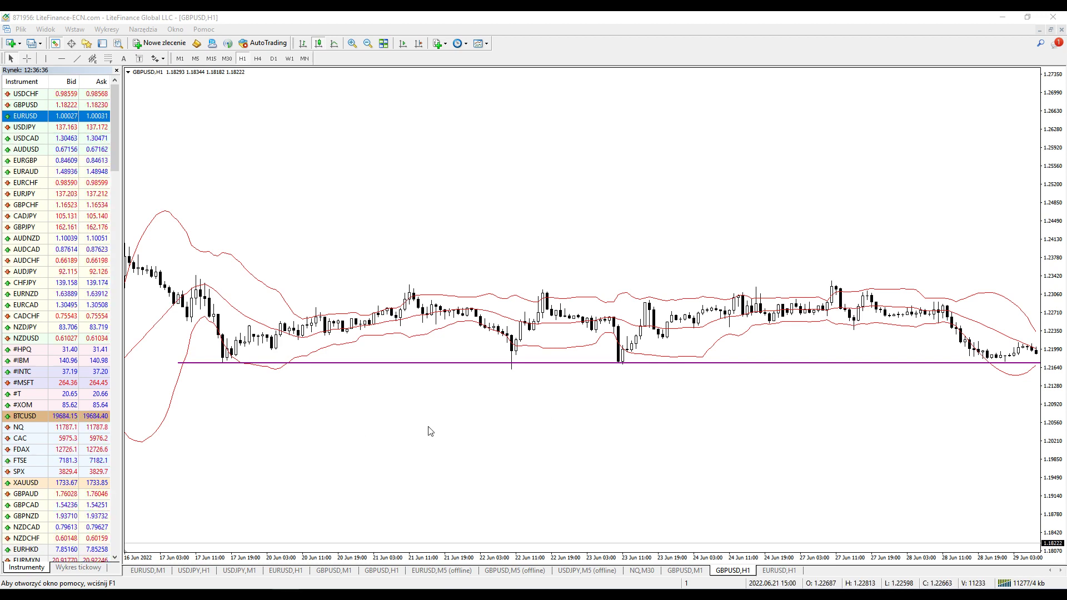
# Point red arrows at the 29 June breakout, both lows on the next purple line, the 30 June high and the 1 July breakout, and erase them
pyautogui.scroll(-10, 429, 431)
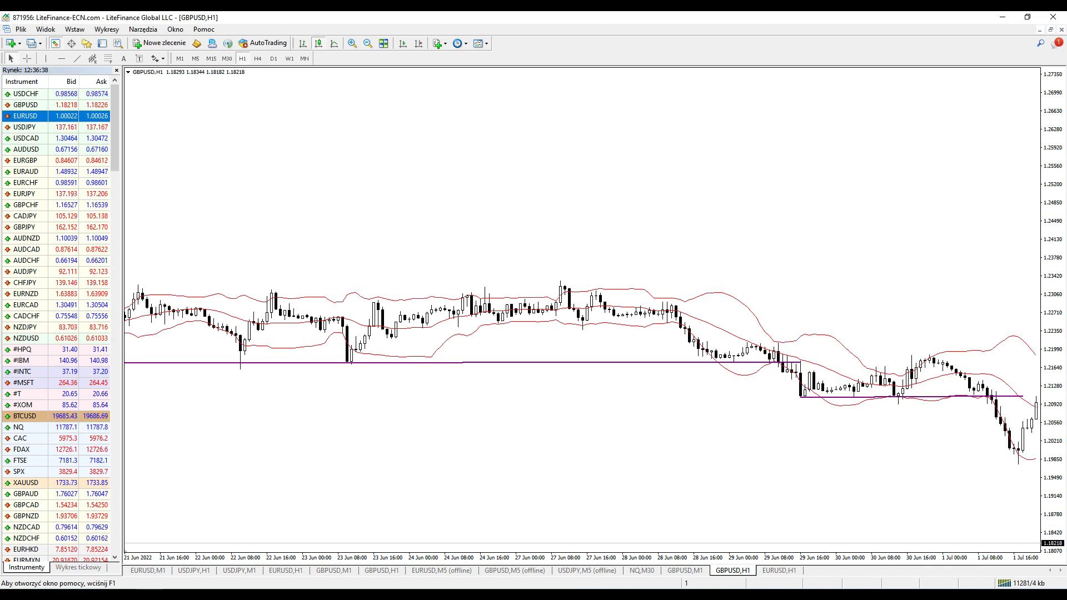
pyautogui.moveTo(788, 307); pyautogui.dragTo(789, 353)
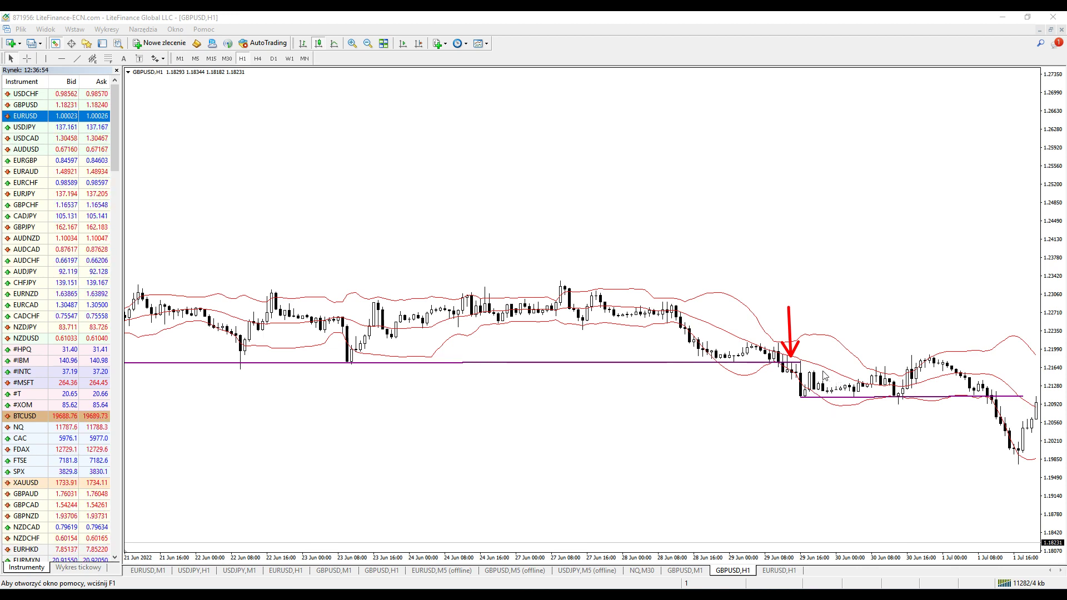
pyautogui.moveTo(912, 322); pyautogui.dragTo(913, 342)
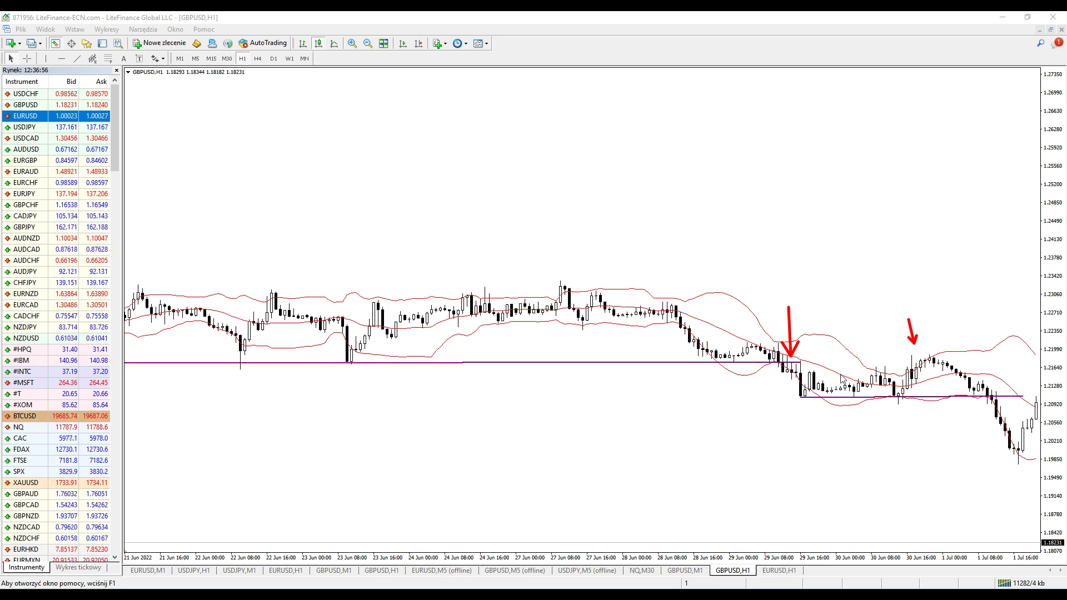
pyautogui.moveTo(741, 403); pyautogui.dragTo(795, 398)
pyautogui.moveTo(953, 429); pyautogui.dragTo(904, 402)
pyautogui.moveTo(998, 334); pyautogui.dragTo(995, 384)
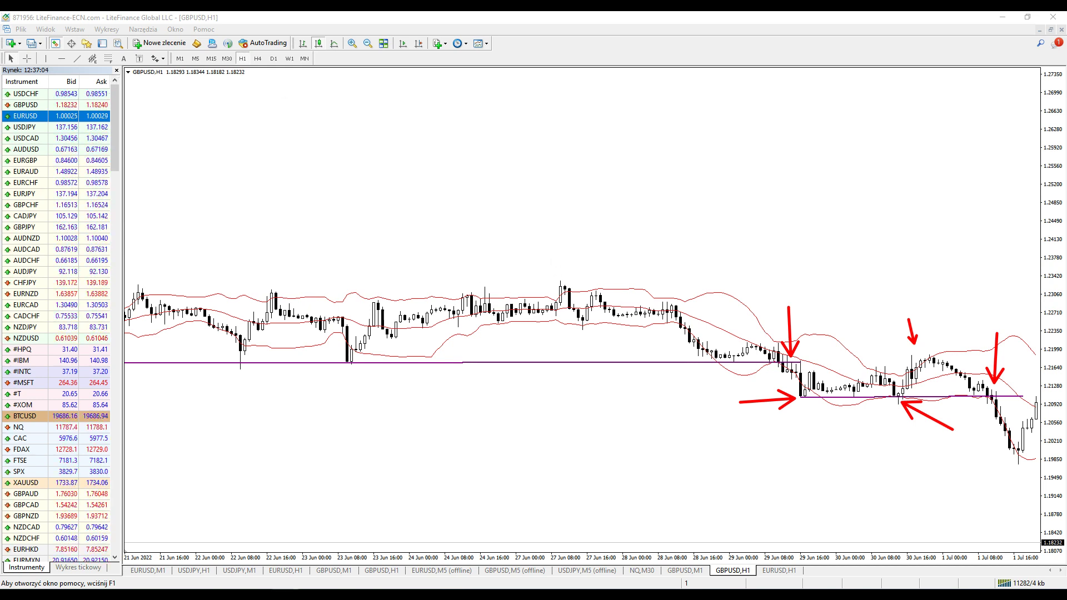
pyautogui.press('Escape')
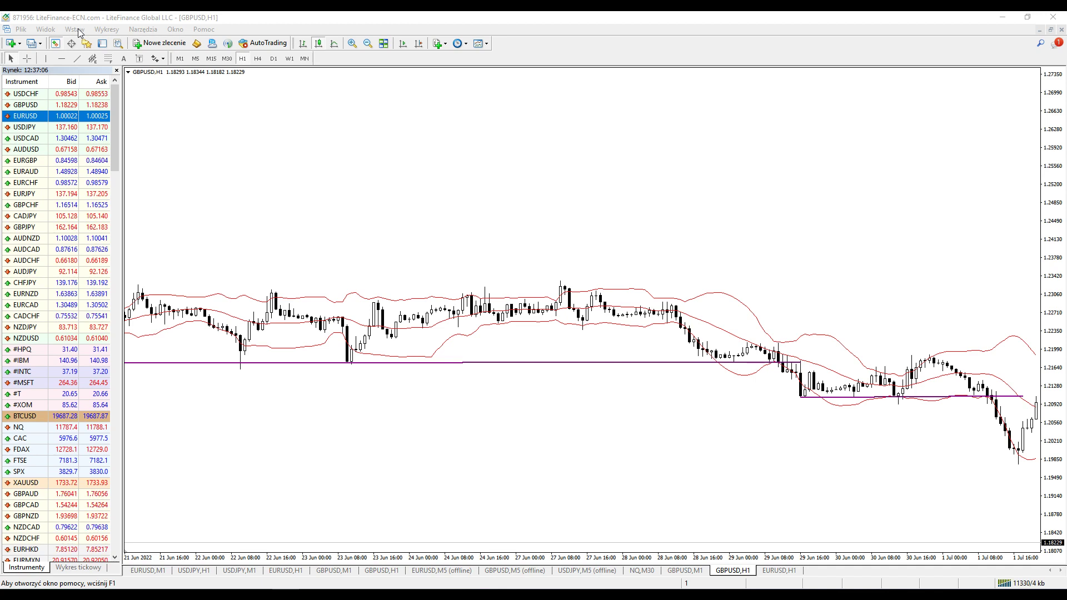
# Insert a rectangle shape by the 1 July low beneath the lower purple support line
pyautogui.click(78, 30)
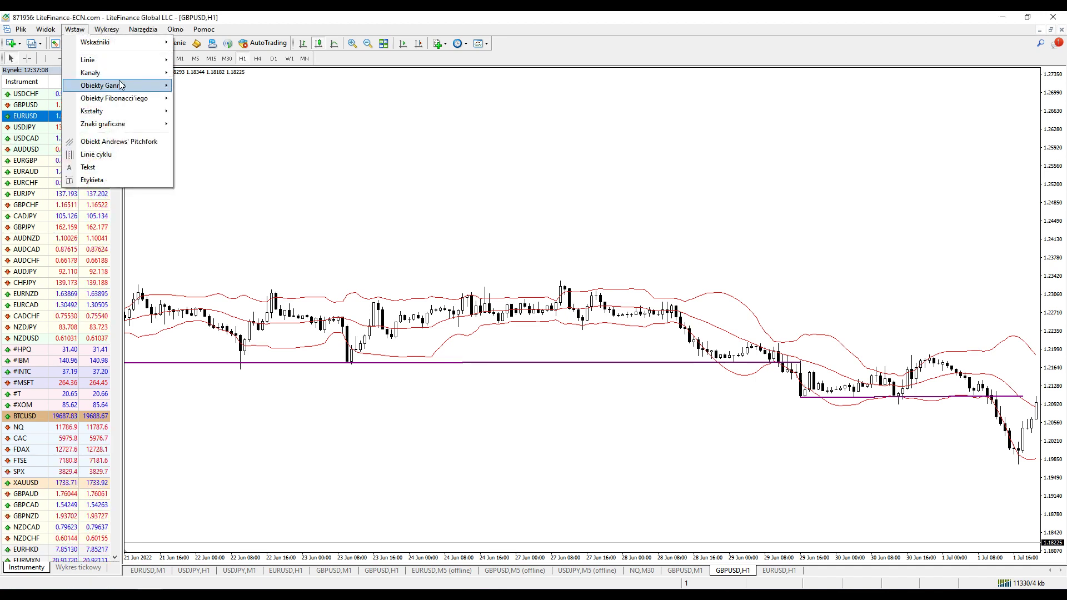
pyautogui.moveTo(141, 112)
pyautogui.click(197, 110)
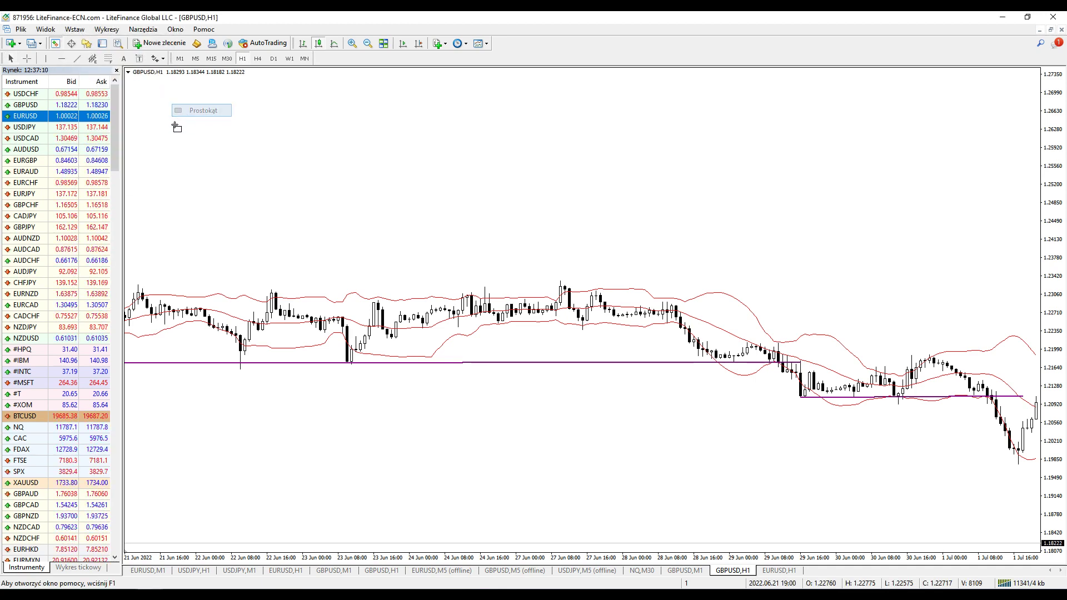
pyautogui.moveTo(978, 381); pyautogui.dragTo(1031, 466)
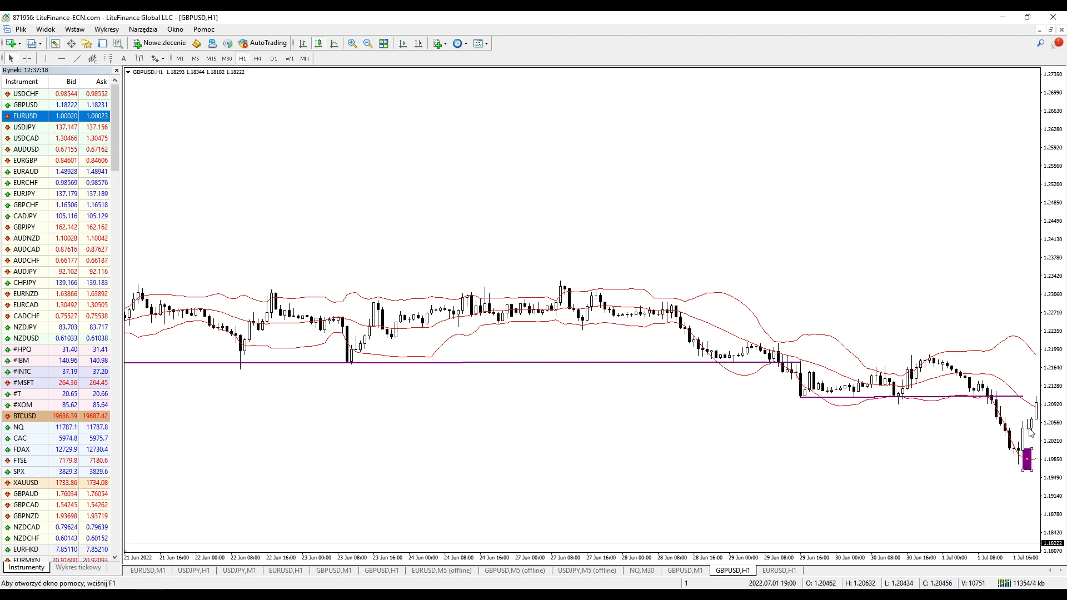
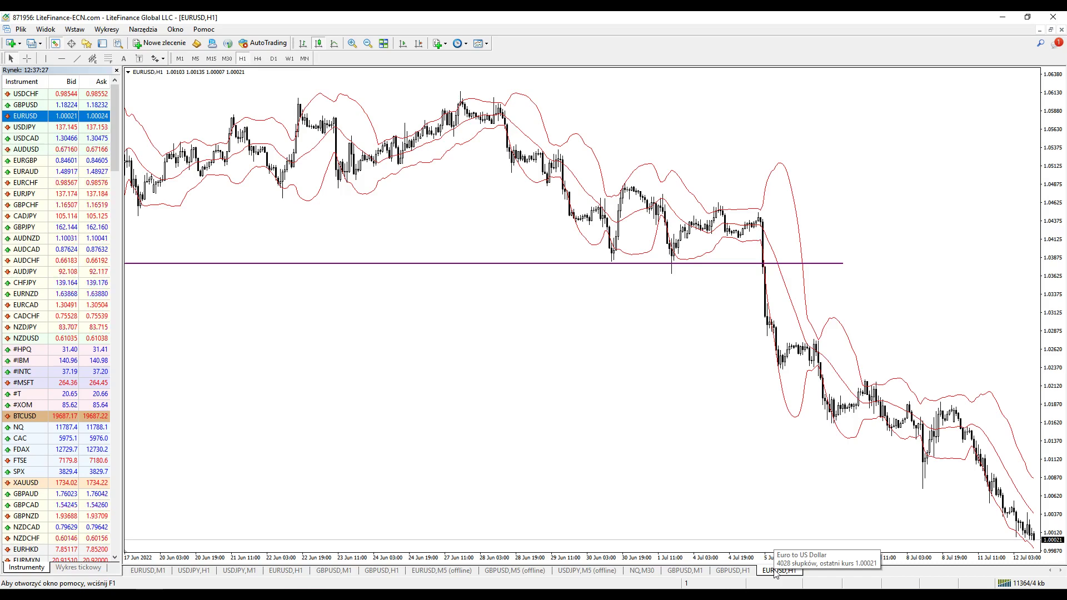
# On the EURUSD H1 chart, circle in red the 5 July candle breaking the long purple support line
pyautogui.moveTo(544, 378); pyautogui.dragTo(584, 381)
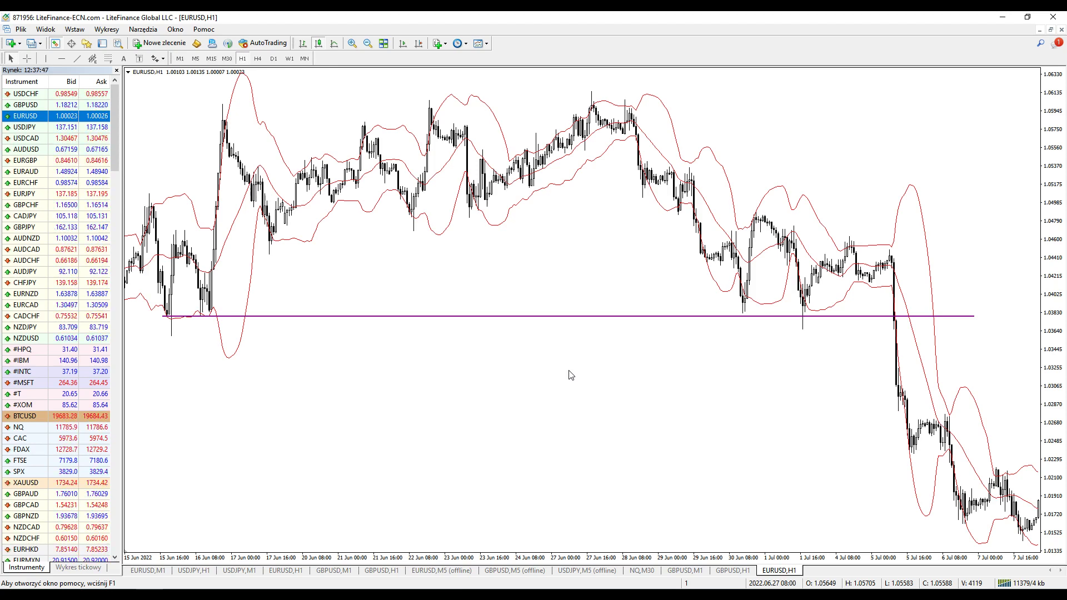
pyautogui.scroll(-3, 578, 368)
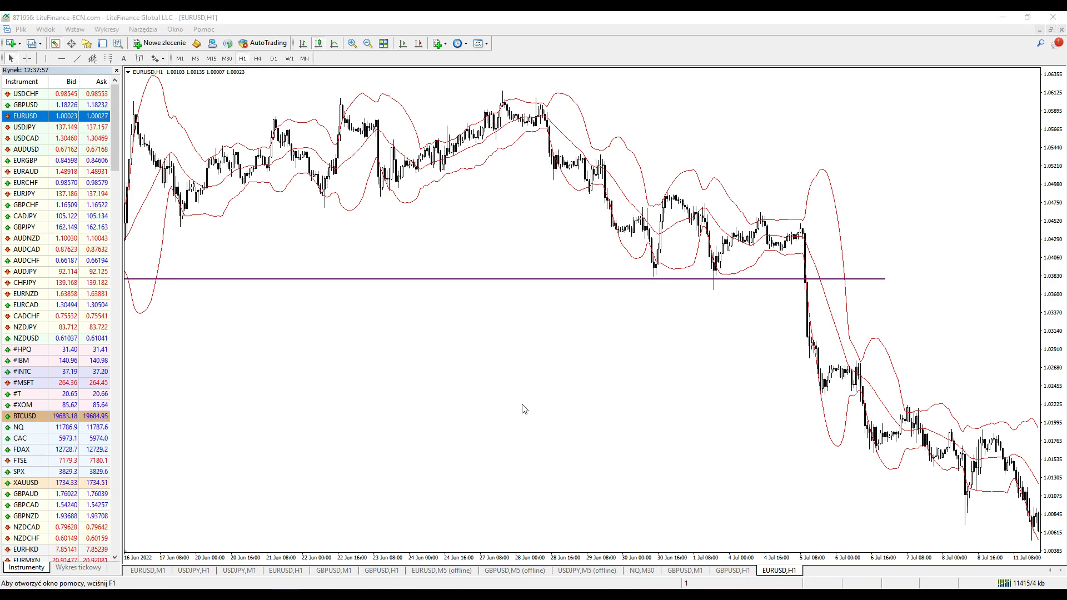
pyautogui.click(806, 284)
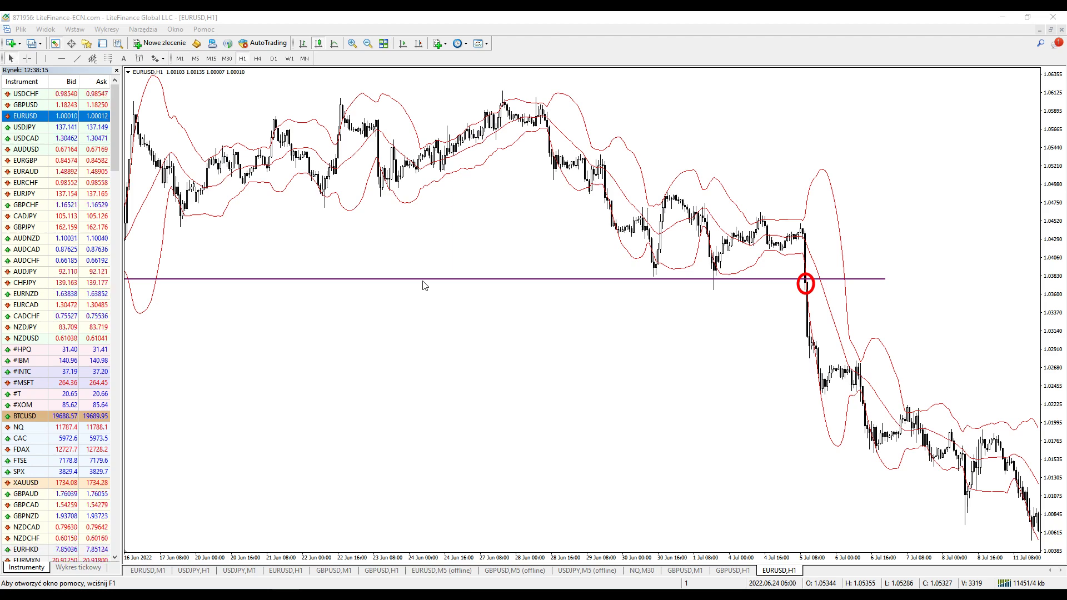
# On the 25 May–17 June stretch, draw a red support line through the lows and two short parallel lines around the 10 June pullback
pyautogui.moveTo(725, 402); pyautogui.dragTo(657, 389)
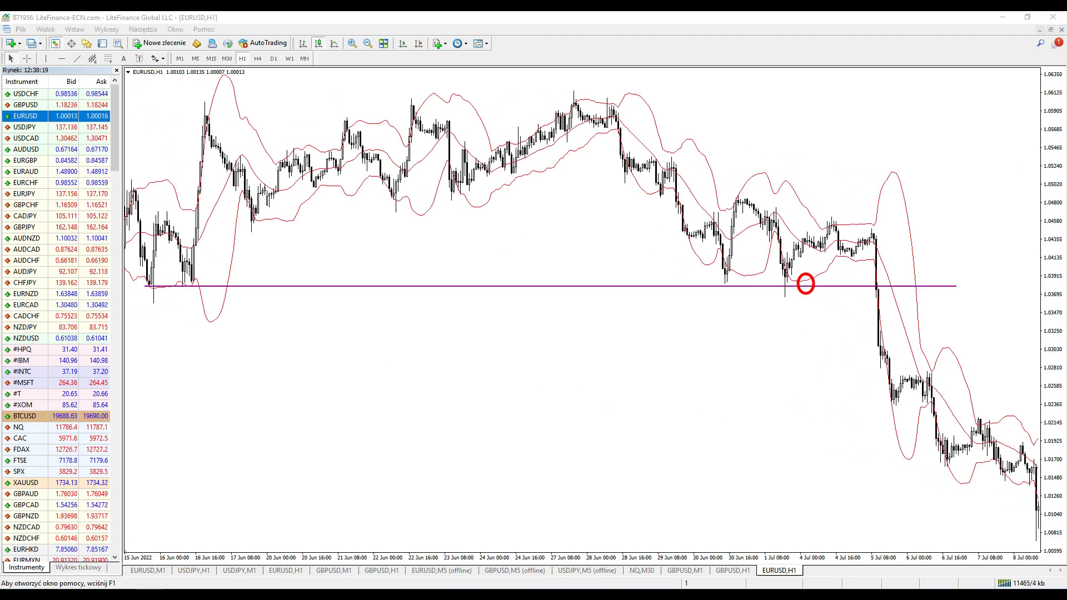
pyautogui.moveTo(371, 459)
pyautogui.mouseDown()
pyautogui.moveTo(341, 457)
pyautogui.moveTo(532, 445)
pyautogui.moveTo(451, 388)
pyautogui.moveTo(410, 389)
pyautogui.moveTo(547, 406)
pyautogui.mouseUp()
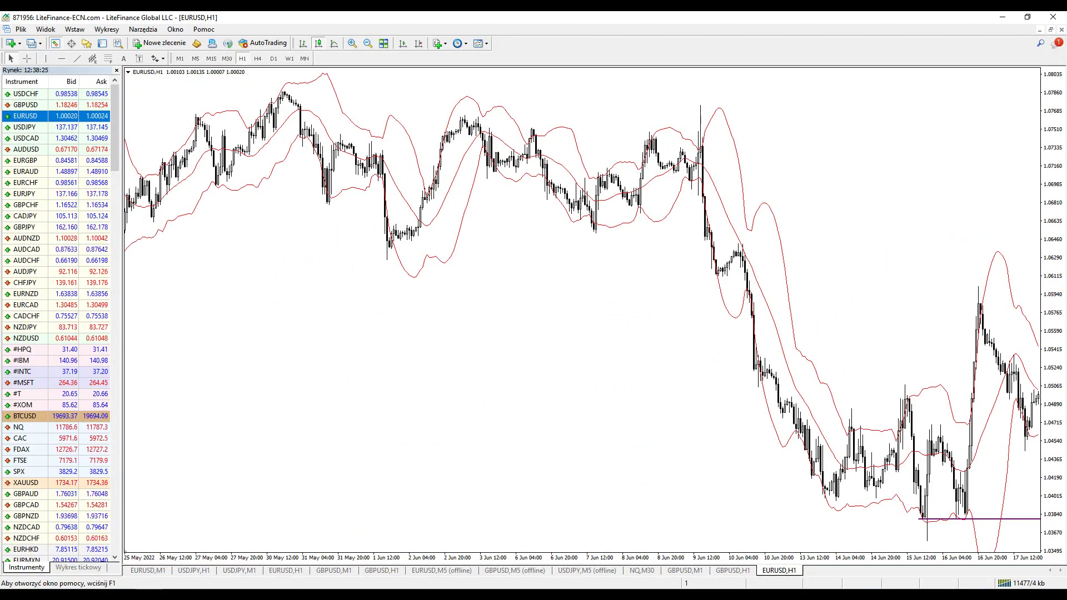
pyautogui.moveTo(150, 215)
pyautogui.mouseDown()
pyautogui.moveTo(644, 200)
pyautogui.moveTo(773, 210)
pyautogui.mouseUp()
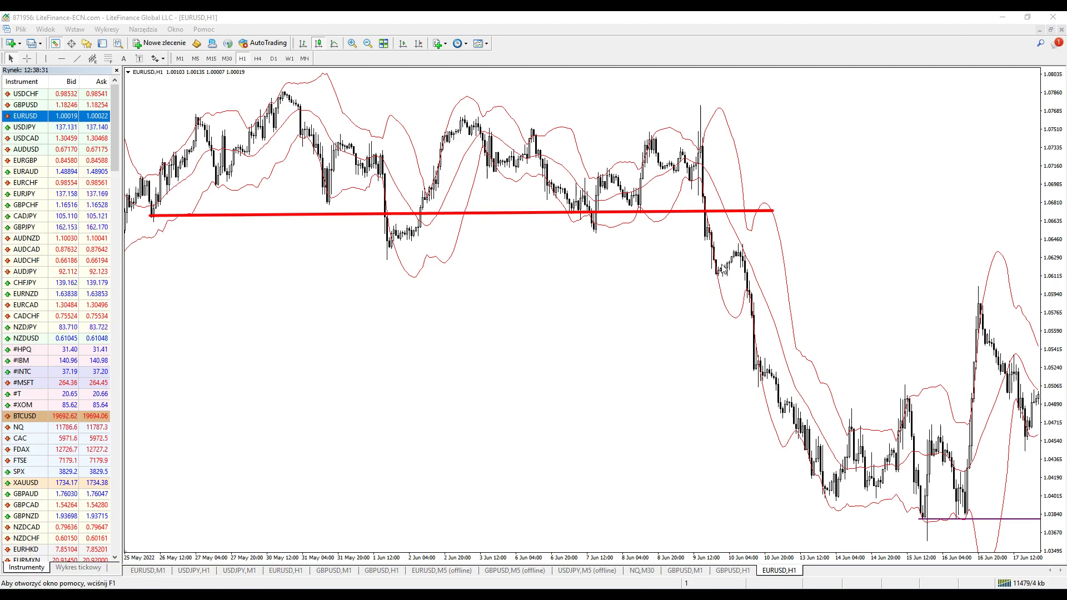
pyautogui.moveTo(709, 271); pyautogui.dragTo(740, 239)
pyautogui.moveTo(720, 281); pyautogui.dragTo(757, 247)
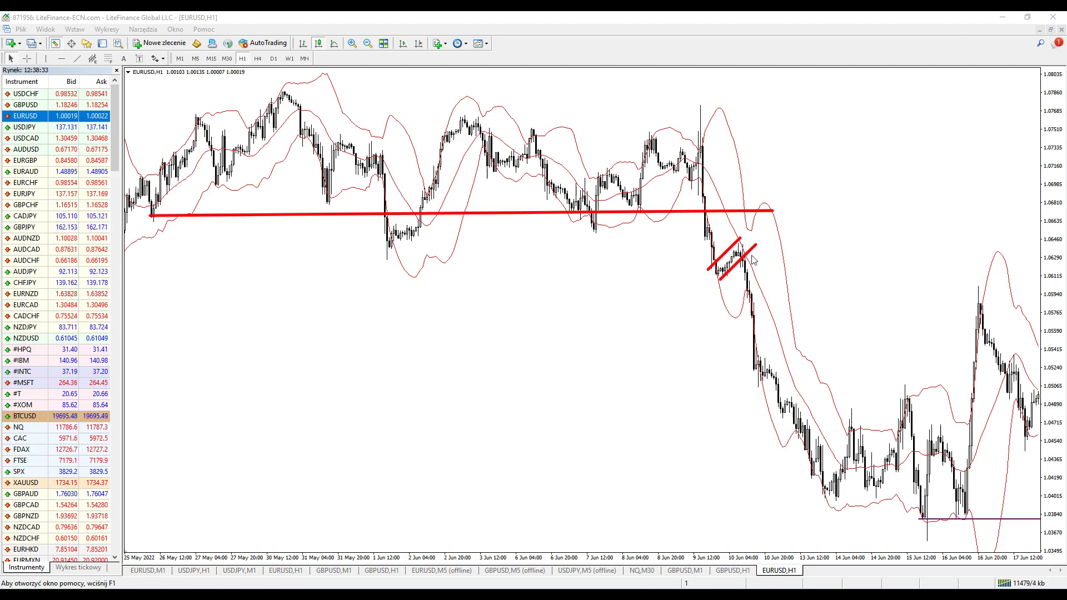